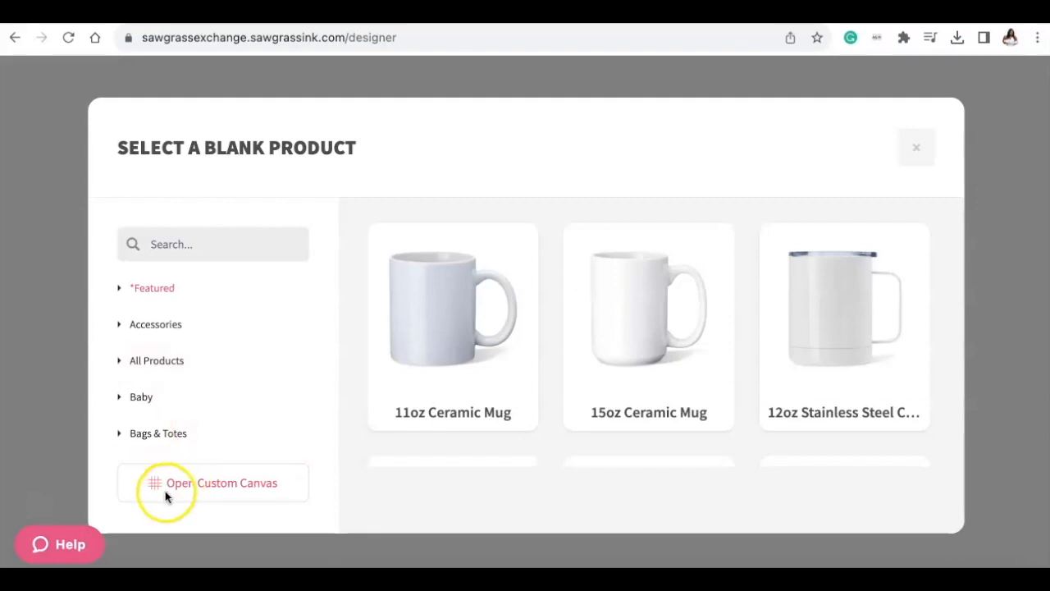
- Find the Linen Apron by searching the blank products for "apro" and apply it to the design
scroll(473, 314, down, 5)
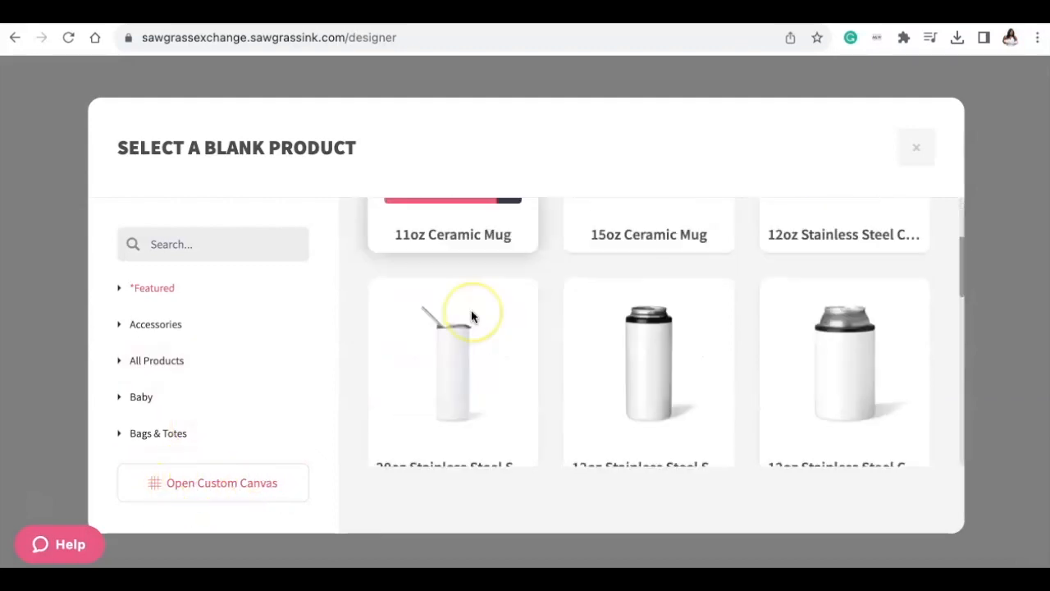
scroll(471, 311, down, 5)
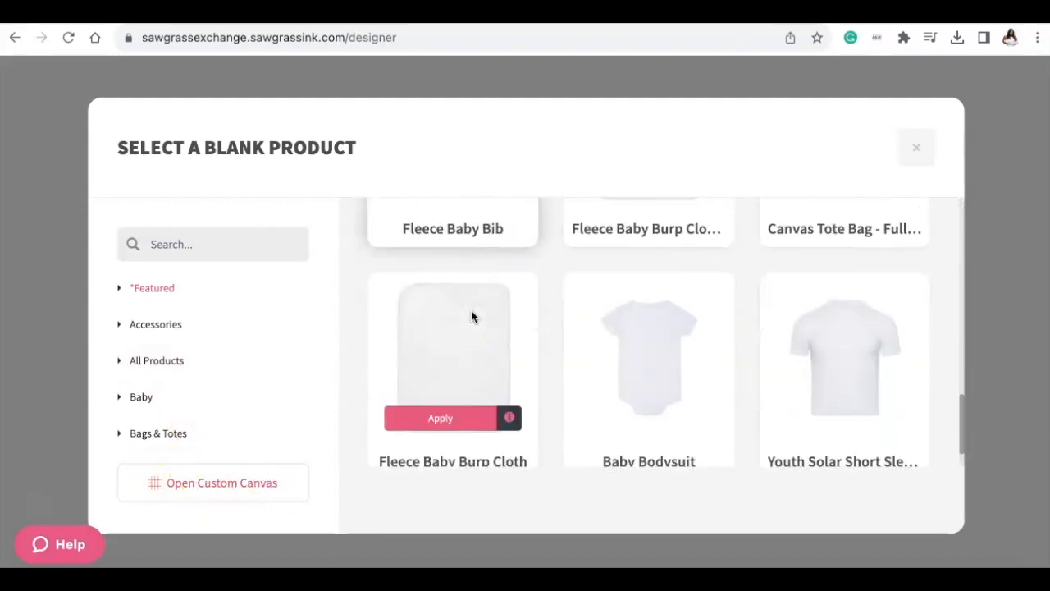
scroll(471, 316, up, 1)
scroll(471, 320, down, 5)
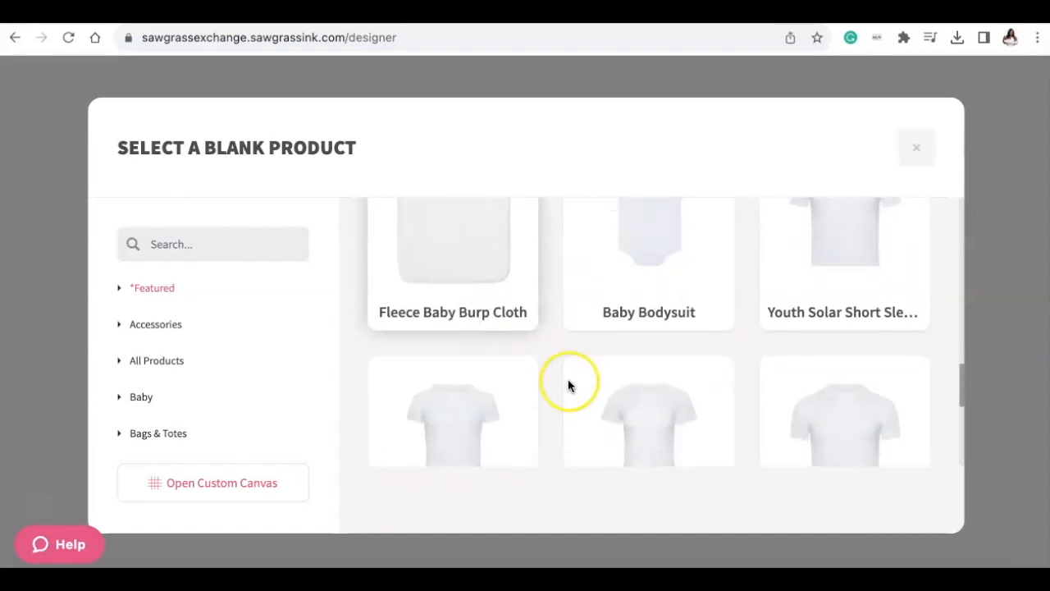
scroll(568, 386, down, 3)
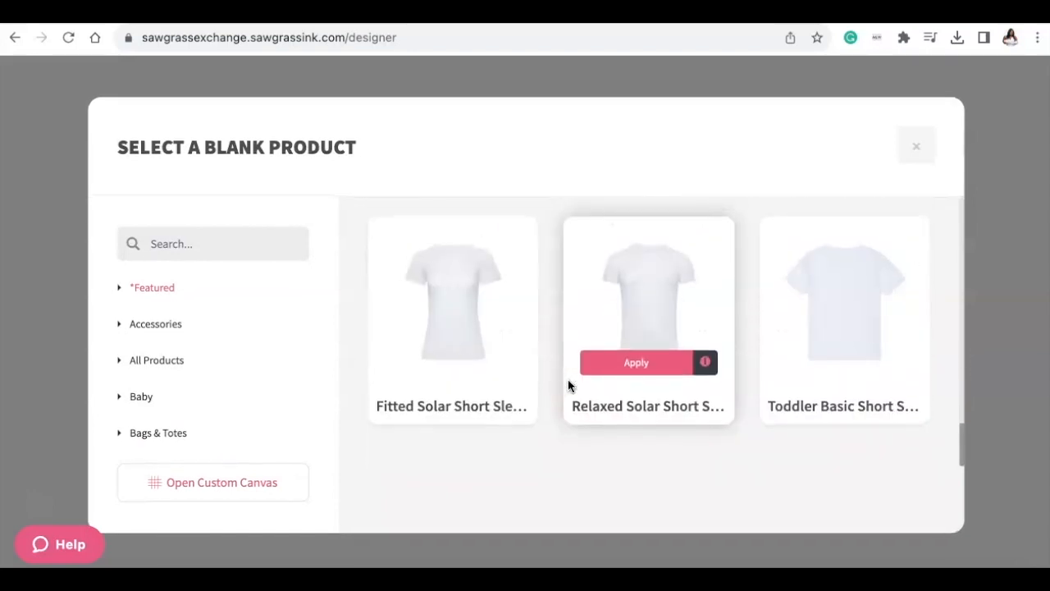
scroll(568, 386, up, 15)
click(255, 243)
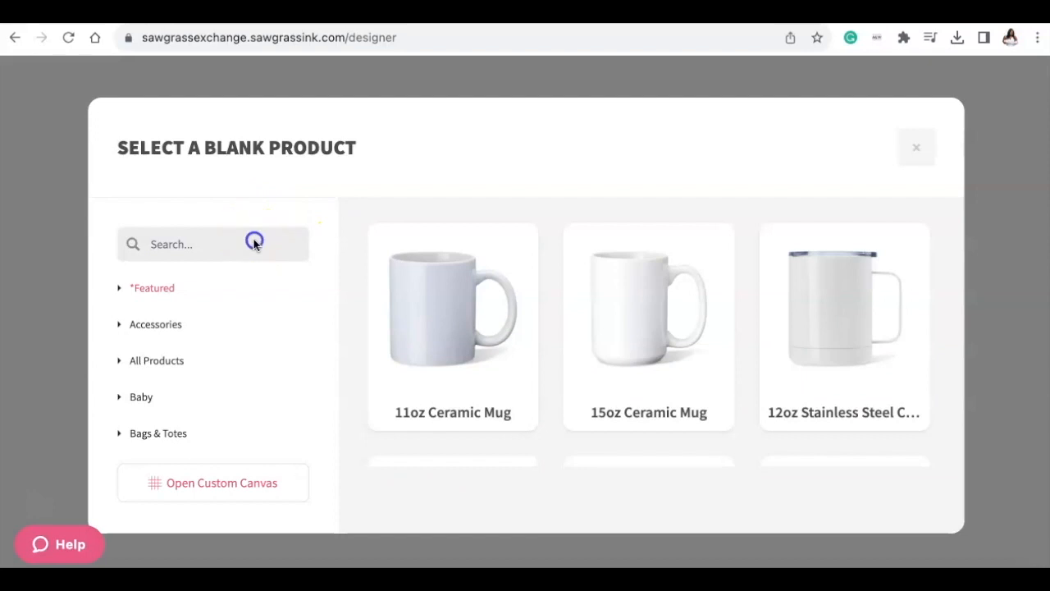
text(apron)
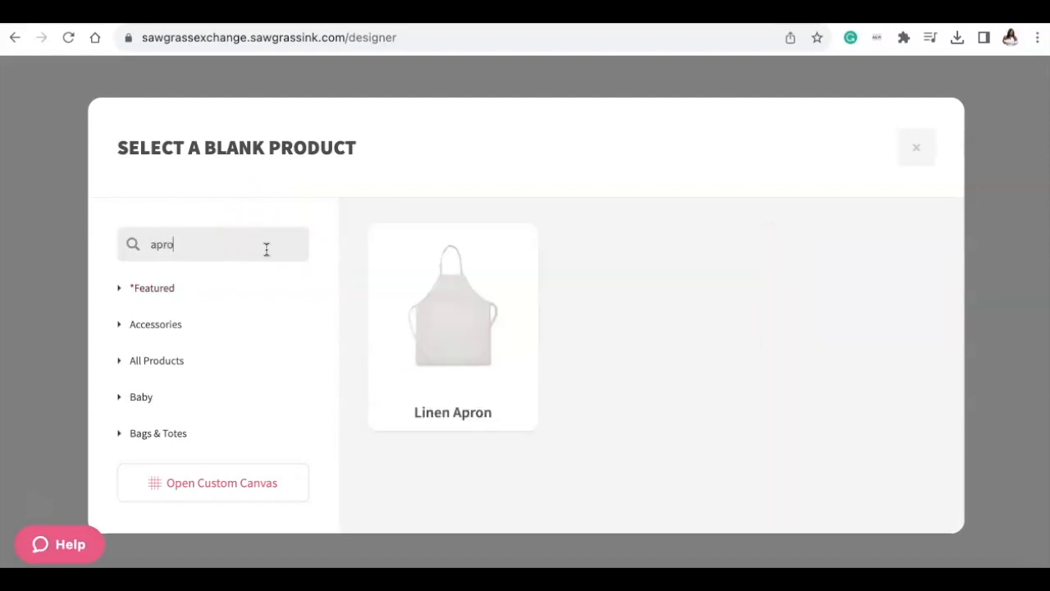
mouse_move(437, 325)
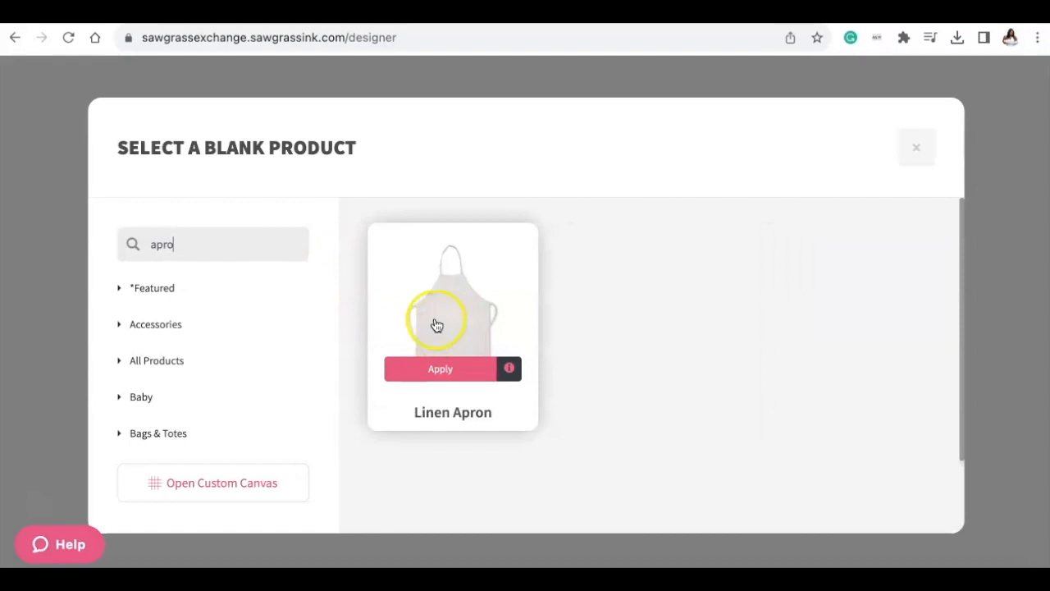
click(451, 367)
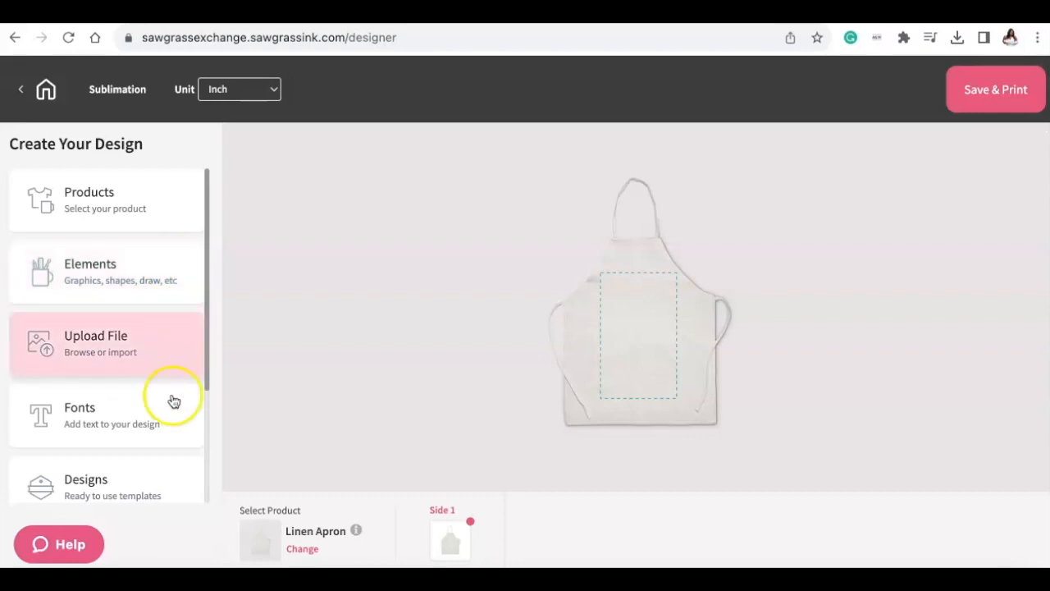
- Start a new text element and choose the Chewy font for it
scroll(171, 413, down, 1)
scroll(164, 443, down, 1)
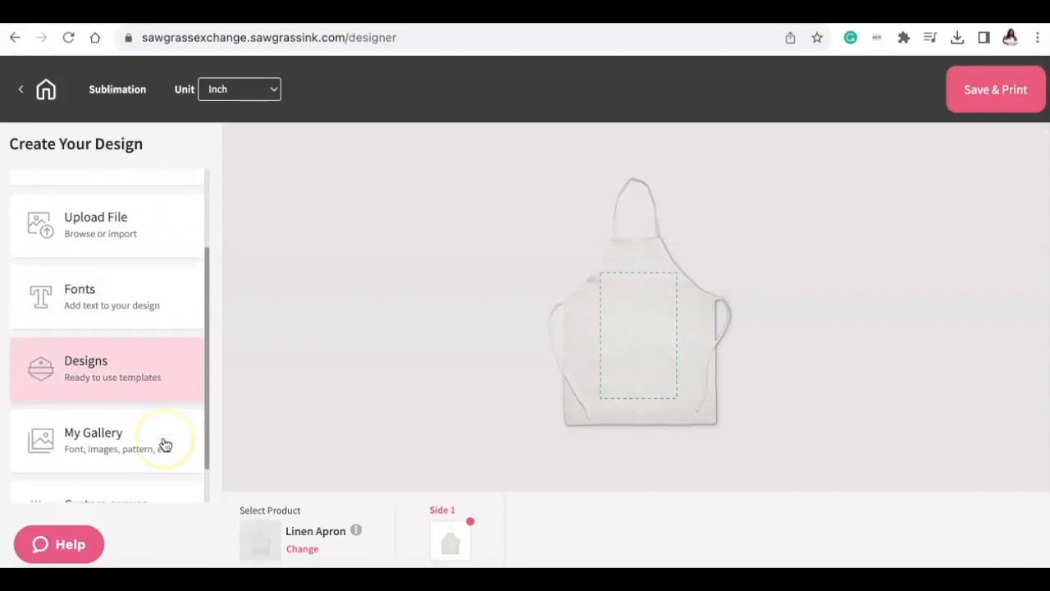
scroll(164, 444, down, 1)
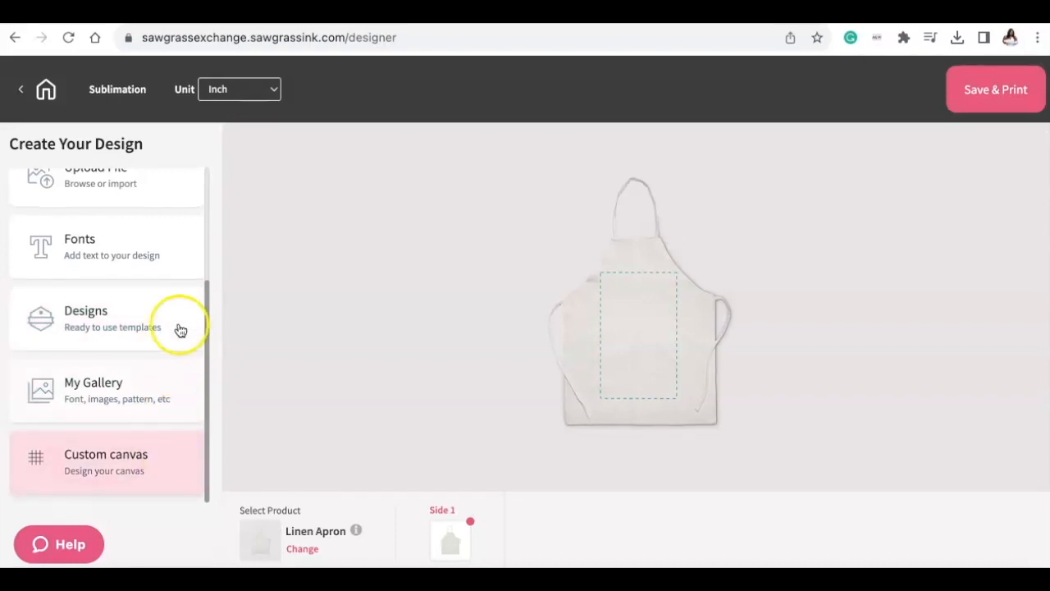
scroll(180, 311, up, 3)
click(109, 414)
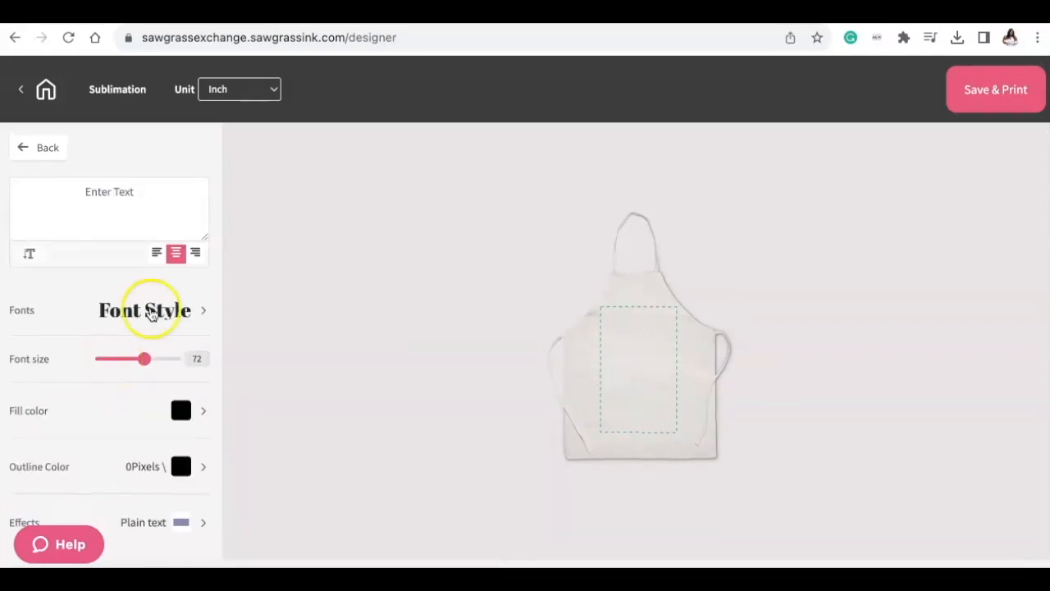
click(129, 338)
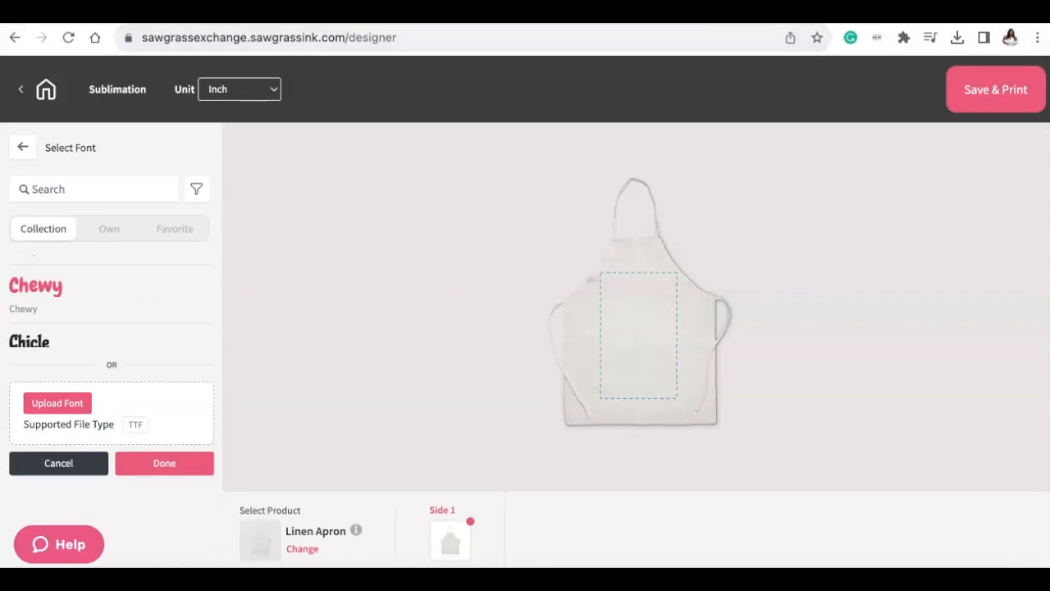
click(87, 293)
- Enter the text "Gobble" and place it at the top of the apron's print area
click(611, 336)
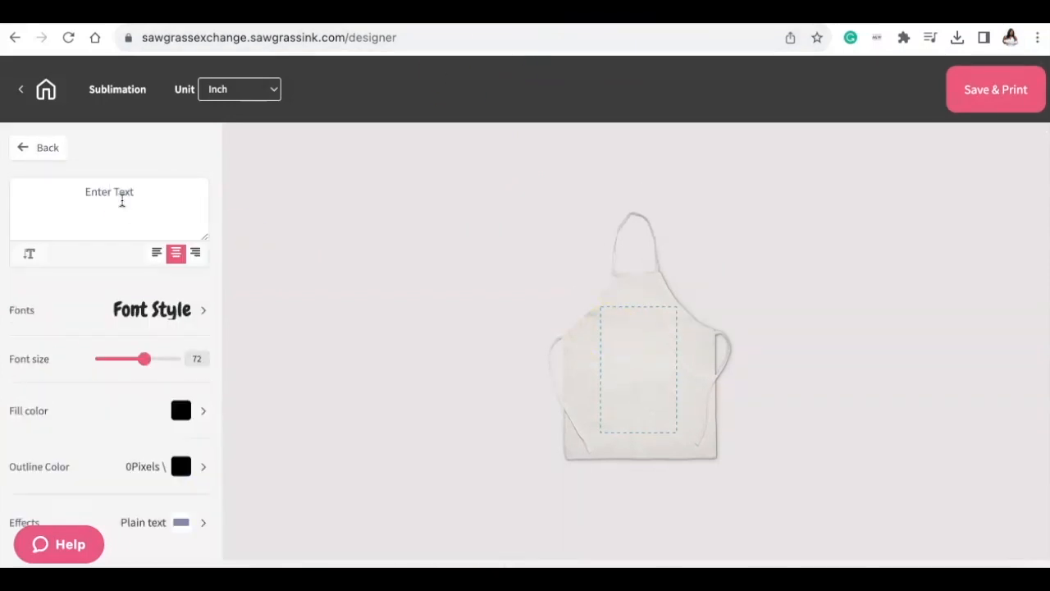
text(Gobble)
drag(683, 383, 639, 323)
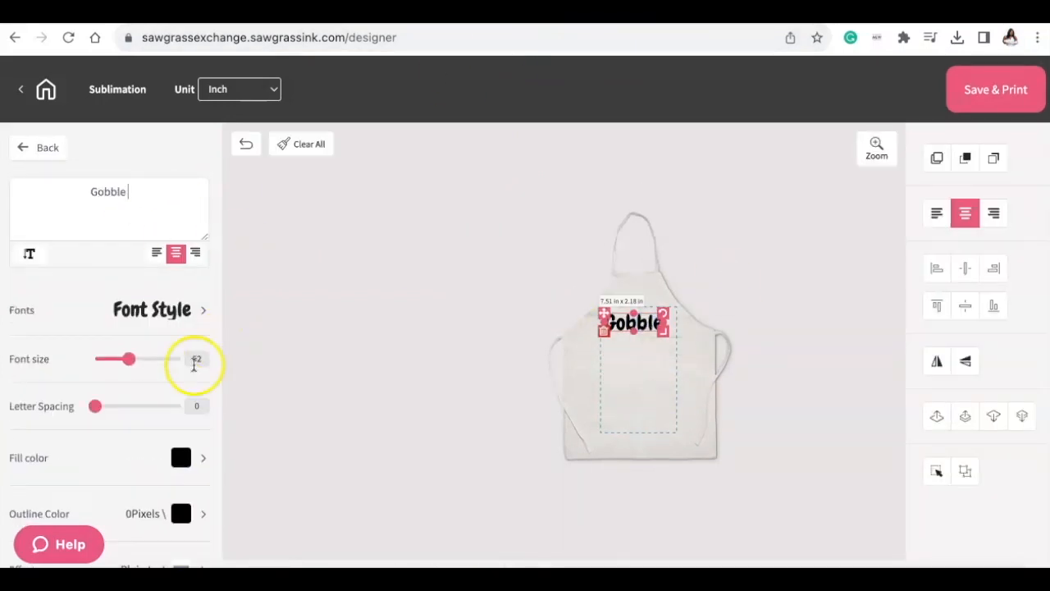
- Change the "Gobble" text's fill color to orange
click(189, 457)
scroll(136, 197, down, 5)
scroll(136, 197, down, 3)
click(129, 328)
click(172, 336)
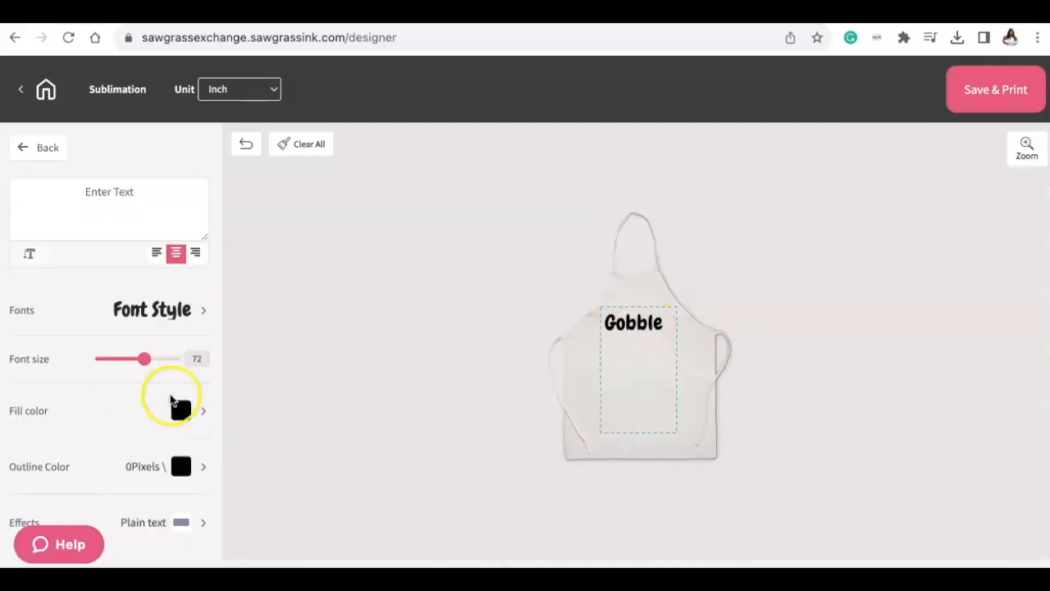
click(180, 410)
click(173, 332)
click(171, 559)
click(652, 322)
click(180, 409)
click(178, 331)
click(172, 562)
click(649, 323)
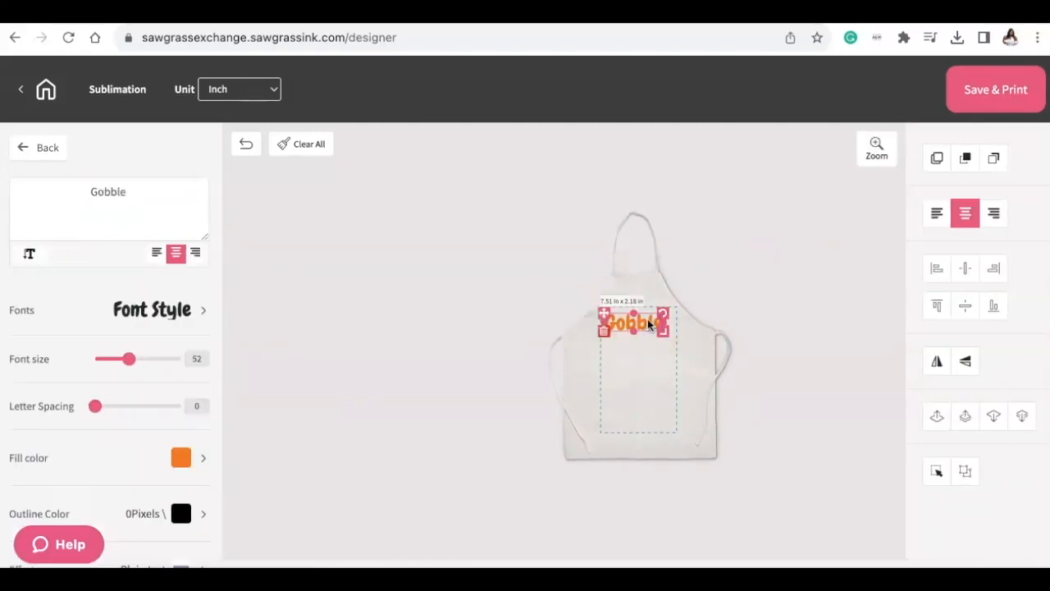
- Duplicate the "Gobble" text, place the copy just below the original and fill it with green
click(941, 161)
drag(643, 332, 641, 347)
click(189, 456)
click(55, 394)
click(185, 348)
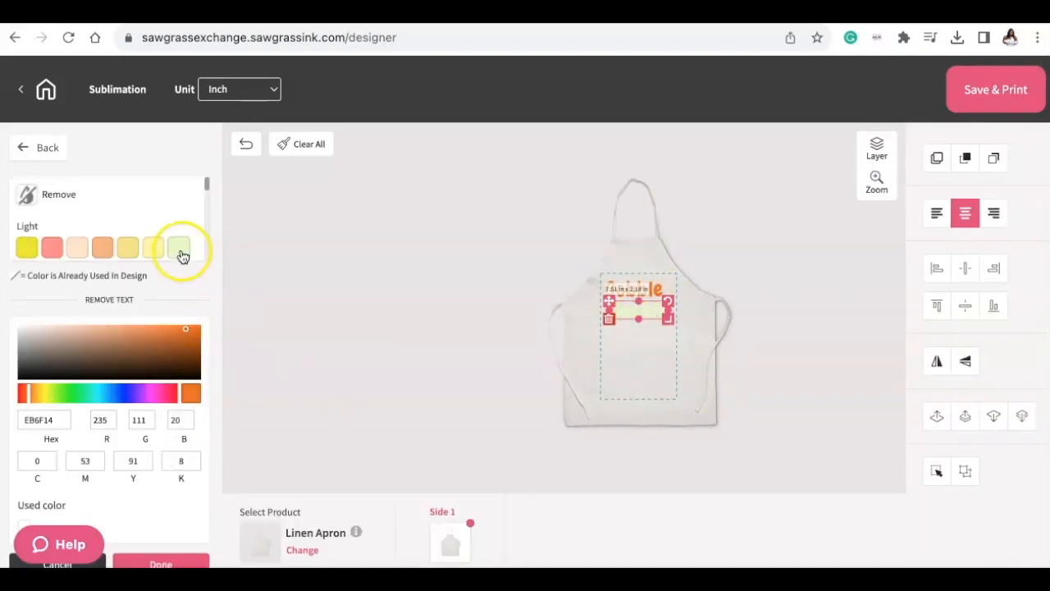
click(165, 563)
- Duplicate a "Gobble" line, move the copy below the other two and change its wording to "Won't you"
click(646, 327)
click(937, 158)
click(670, 357)
click(656, 331)
click(937, 158)
drag(649, 337, 645, 406)
click(643, 356)
click(645, 391)
double_click(120, 190)
text(Won't)
- Fill the "Won't you" text with dark red (720000) and move it up directly under the second "Gobble"
click(182, 458)
scroll(123, 227, down, 5)
scroll(122, 227, up, 2)
click(77, 233)
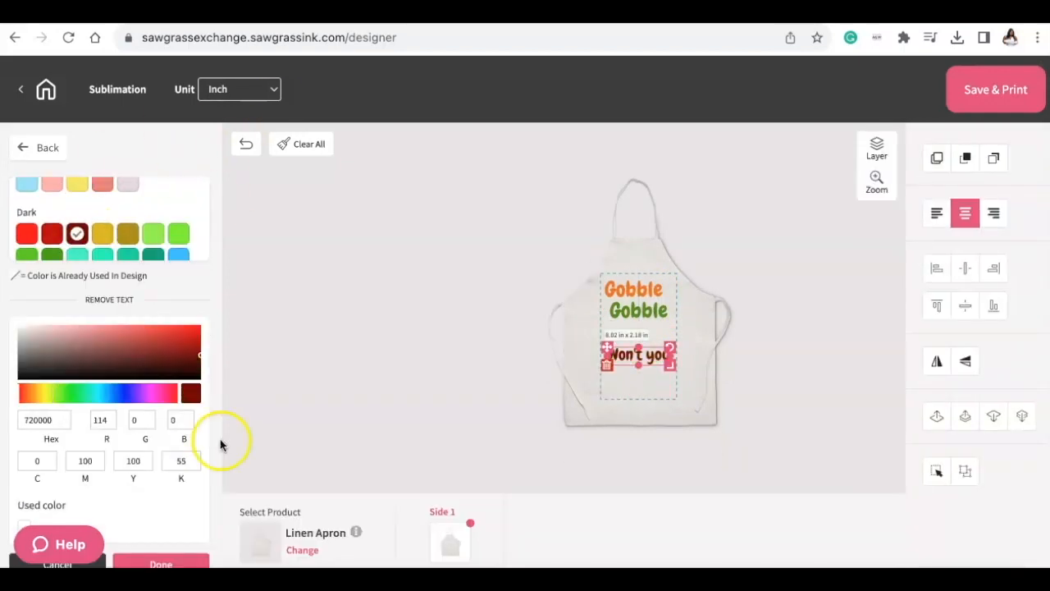
click(165, 563)
click(653, 396)
drag(652, 396, 653, 371)
click(664, 367)
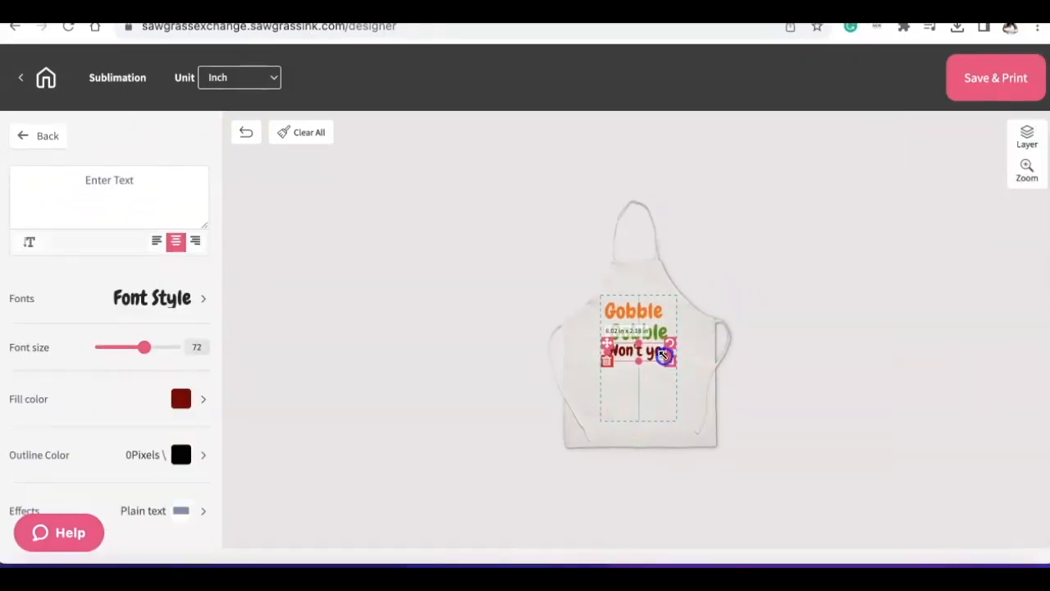
- Change the "Won't you" line's font to a thin, narrow hand-lettered style in capitals
click(160, 310)
scroll(152, 303, down, 5)
scroll(139, 304, up, 1)
click(82, 267)
click(772, 224)
- Duplicate a "Gobble" line, place the copy below "Won't you" and change its wording to "Wobble"
click(636, 311)
click(937, 148)
drag(636, 314, 643, 378)
drag(99, 180, 89, 180)
text(W)
- Change the "Wobble" text's fill color to a brownish orange
click(205, 444)
scroll(159, 207, down, 5)
scroll(162, 210, up, 5)
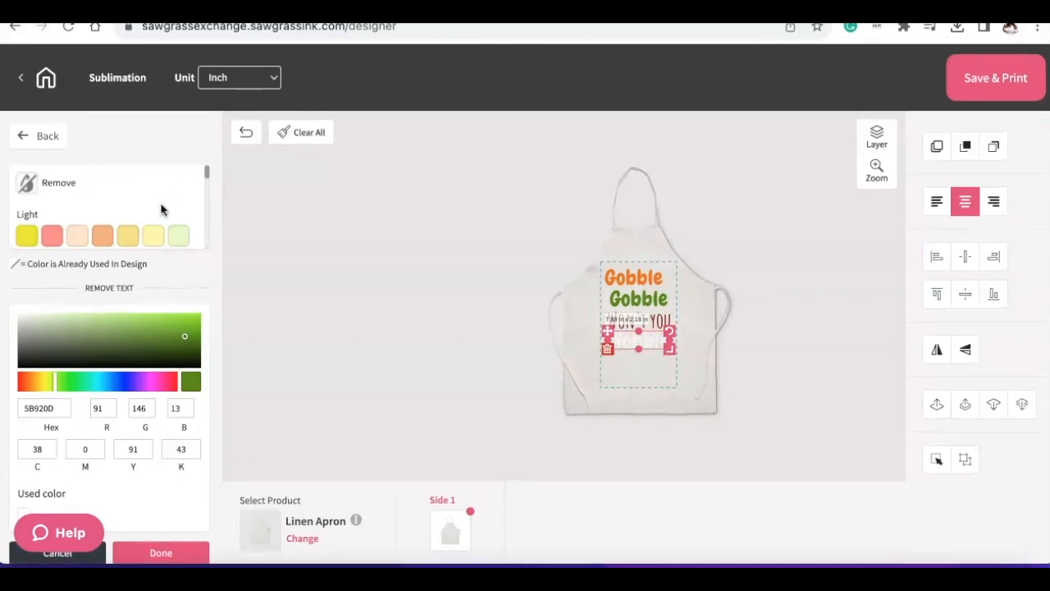
click(108, 239)
click(159, 317)
click(171, 315)
click(769, 255)
click(642, 348)
click(177, 325)
click(763, 263)
click(642, 345)
click(103, 236)
click(168, 325)
click(86, 318)
click(189, 320)
click(188, 330)
click(169, 552)
- Duplicate the "Wobble" text and place the copy directly below it
click(644, 379)
click(937, 146)
drag(654, 383, 649, 403)
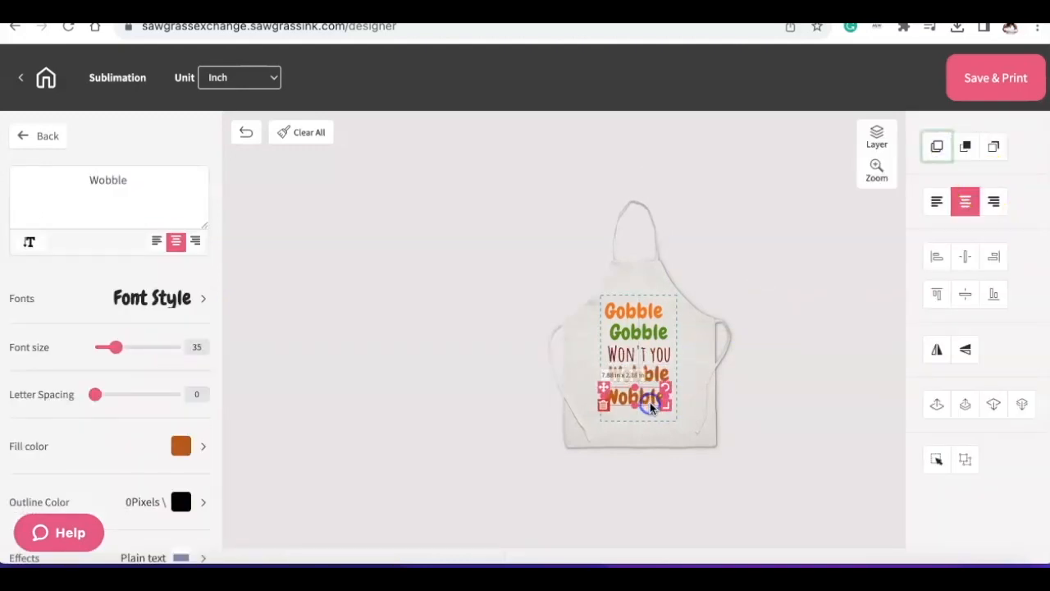
- Fill the lower "Wobble" copy with bright red
click(187, 446)
click(179, 236)
click(145, 332)
click(183, 340)
click(176, 328)
scroll(131, 230, down, 3)
click(104, 198)
click(27, 198)
click(163, 553)
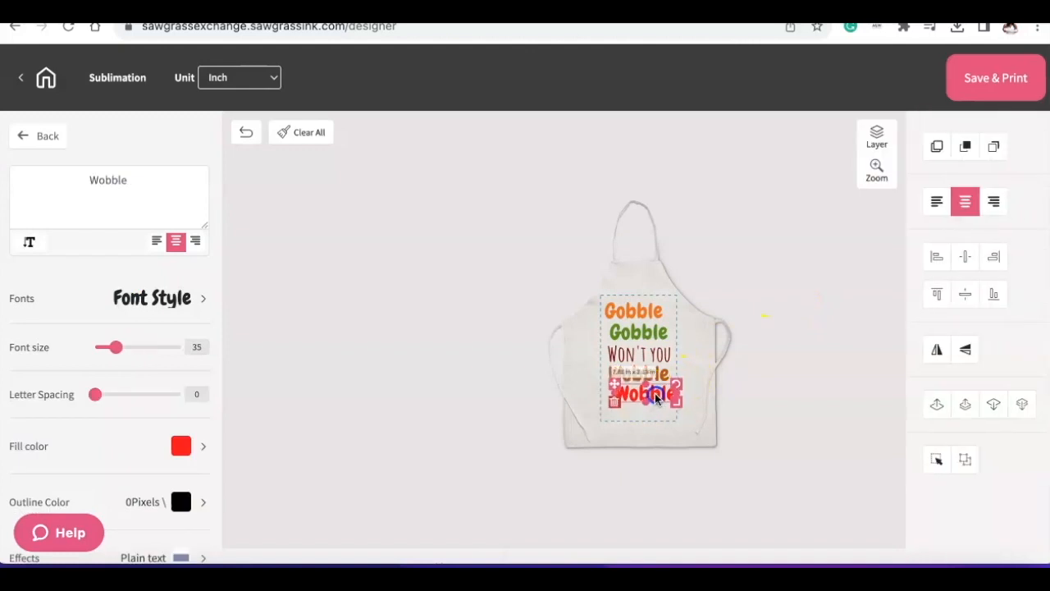
click(563, 274)
- Shrink the first "Gobble" line to about 5.20 x 1.51 in and fill it with light orange (EF8D45)
click(645, 308)
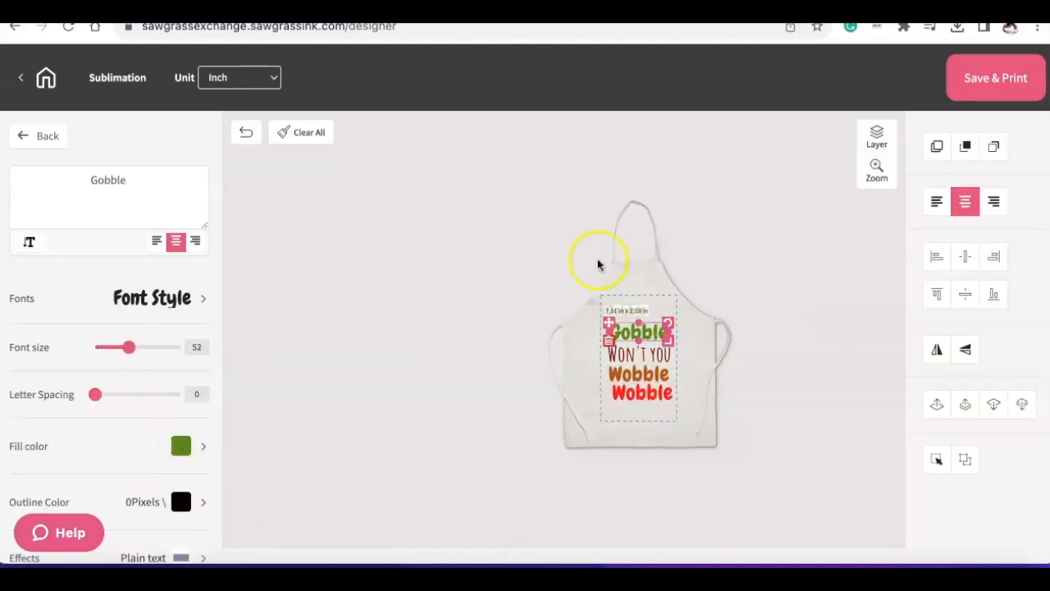
click(181, 445)
click(119, 325)
click(171, 317)
click(149, 320)
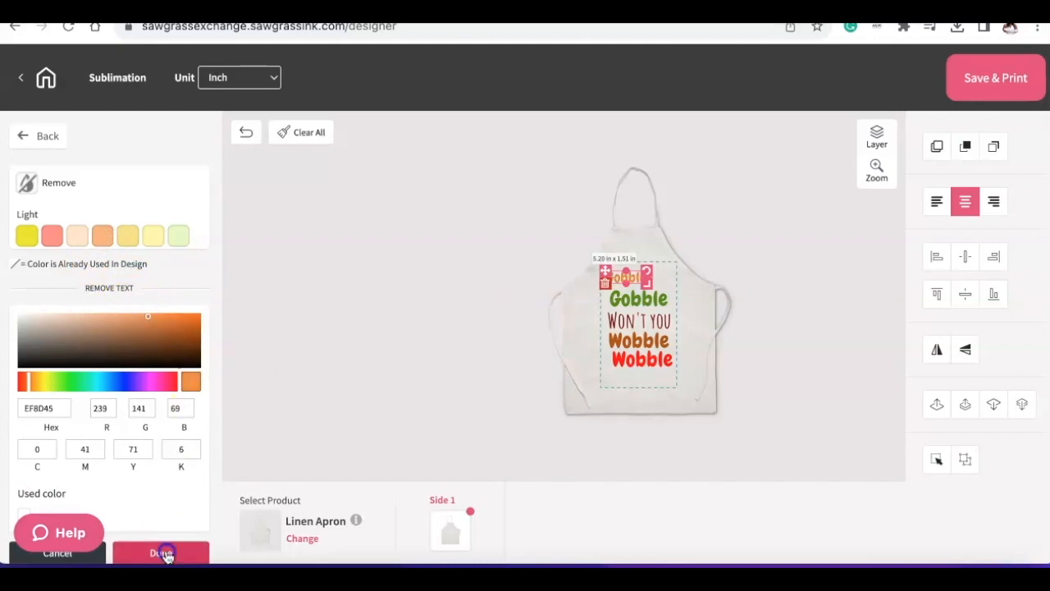
click(166, 553)
click(753, 314)
- Shrink the second "Gobble" and both "Wobble" lines and stagger each pair around the "Won't you" line
click(660, 331)
drag(136, 348, 107, 345)
click(640, 355)
click(655, 378)
click(182, 444)
click(793, 228)
drag(646, 373, 636, 359)
drag(655, 399, 672, 348)
- Fill the lower "Wobble" line with dark red
click(185, 444)
scroll(173, 234, down, 3)
click(77, 189)
click(772, 312)
click(648, 375)
- Search the graphic elements for "turkey" and add the colorful live turkey graphic to the apron
click(45, 137)
click(145, 262)
click(101, 307)
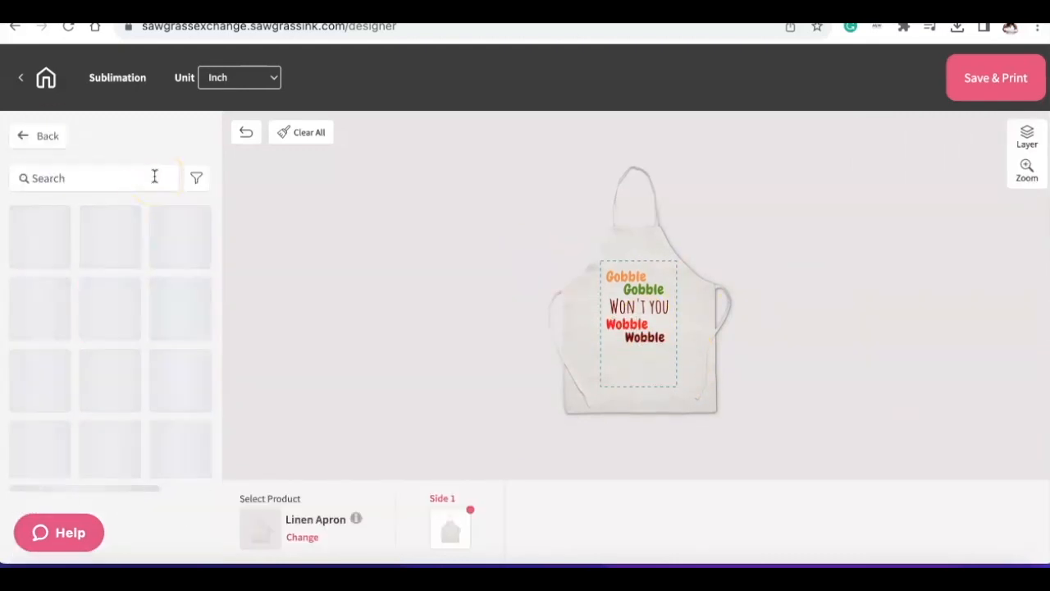
click(154, 176)
text(turkey)
click(39, 236)
- Move the turkey graphic below the text and shrink it to fit inside the print area
drag(640, 287, 640, 324)
drag(675, 396, 659, 380)
click(778, 168)
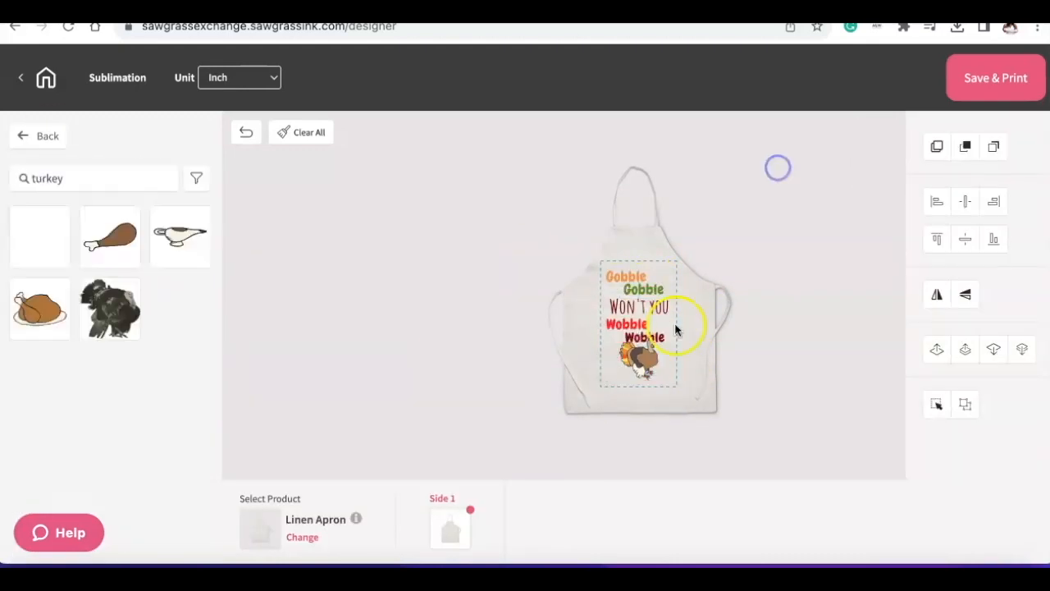
- Change the lower "Wobble" line's fill color to orange
click(663, 335)
click(181, 447)
click(101, 235)
drag(176, 332, 188, 319)
click(162, 552)
click(837, 255)
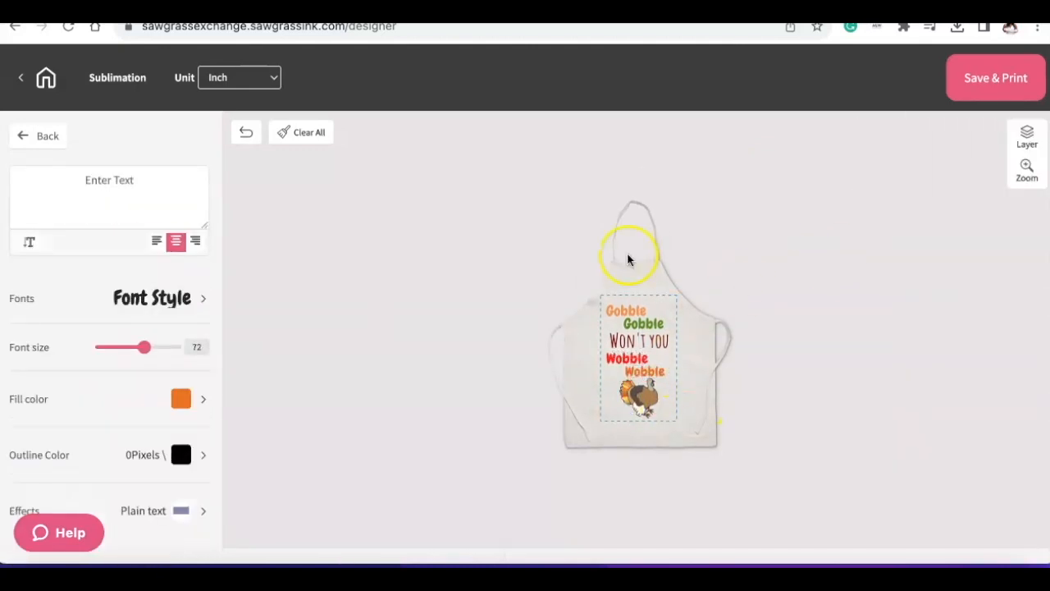
- Save the design as "Thanksgiving Apron" with "Apron" as a new gallery category and continue to the product preview
click(992, 77)
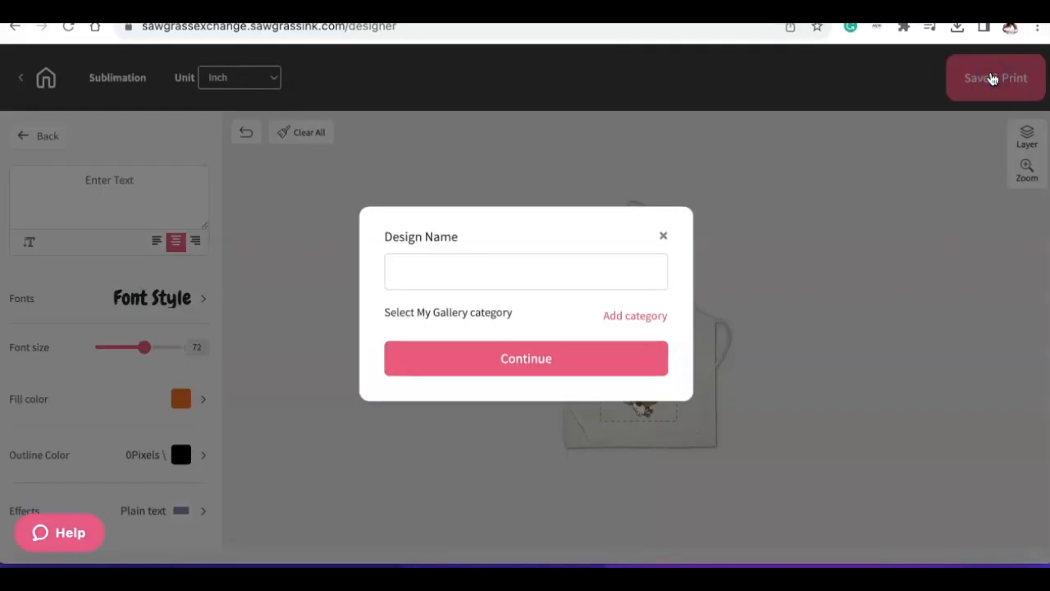
click(580, 276)
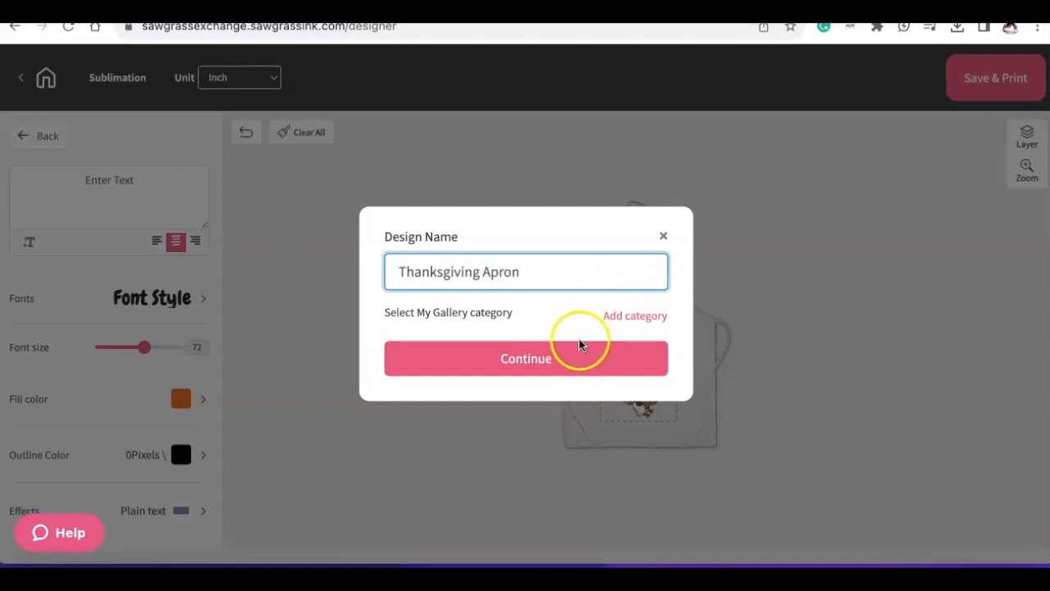
click(645, 315)
click(528, 333)
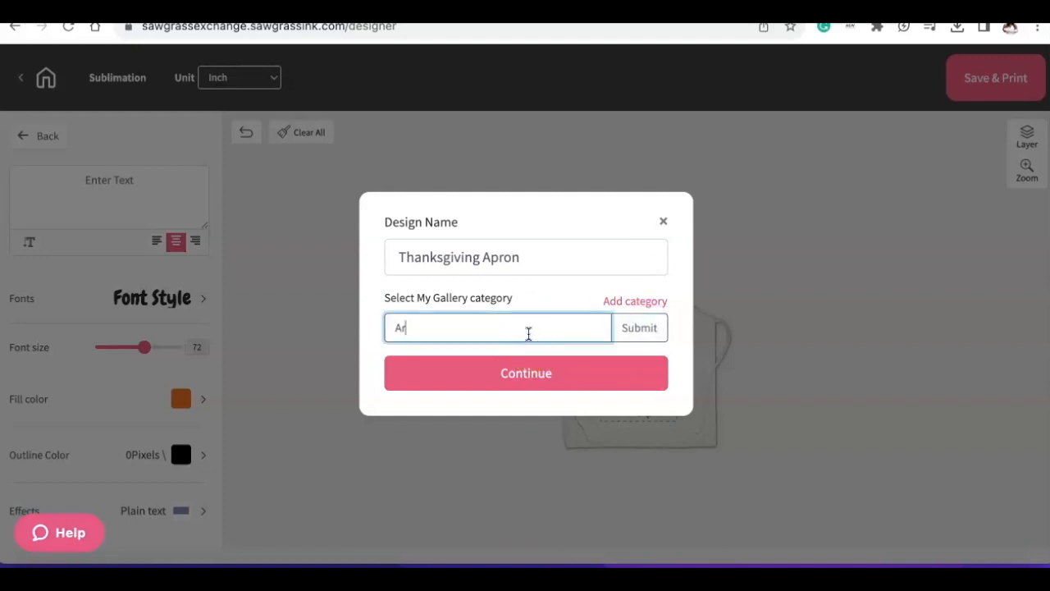
text(Apron)
click(526, 392)
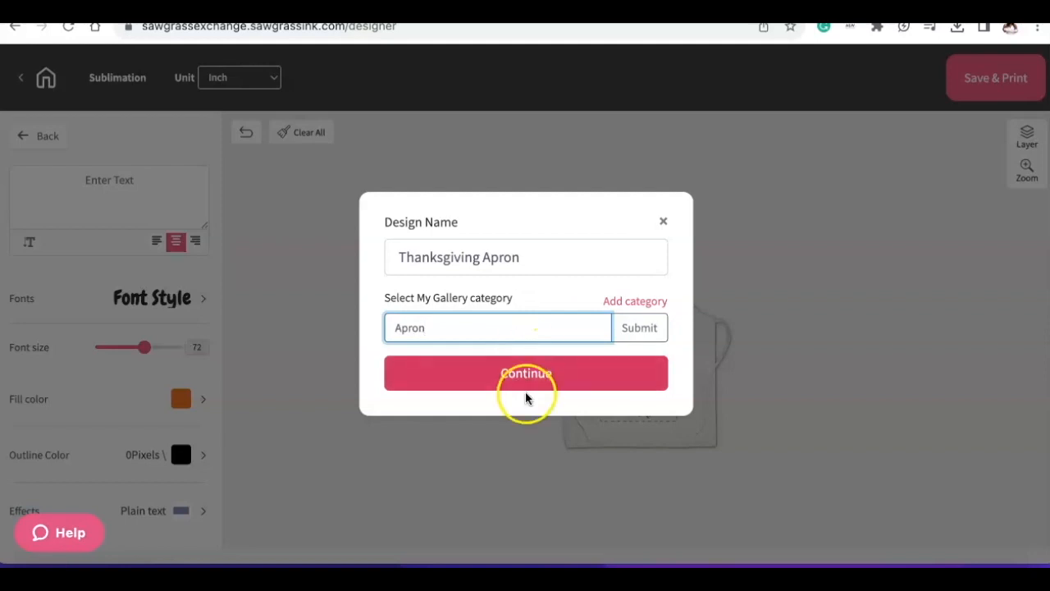
click(534, 389)
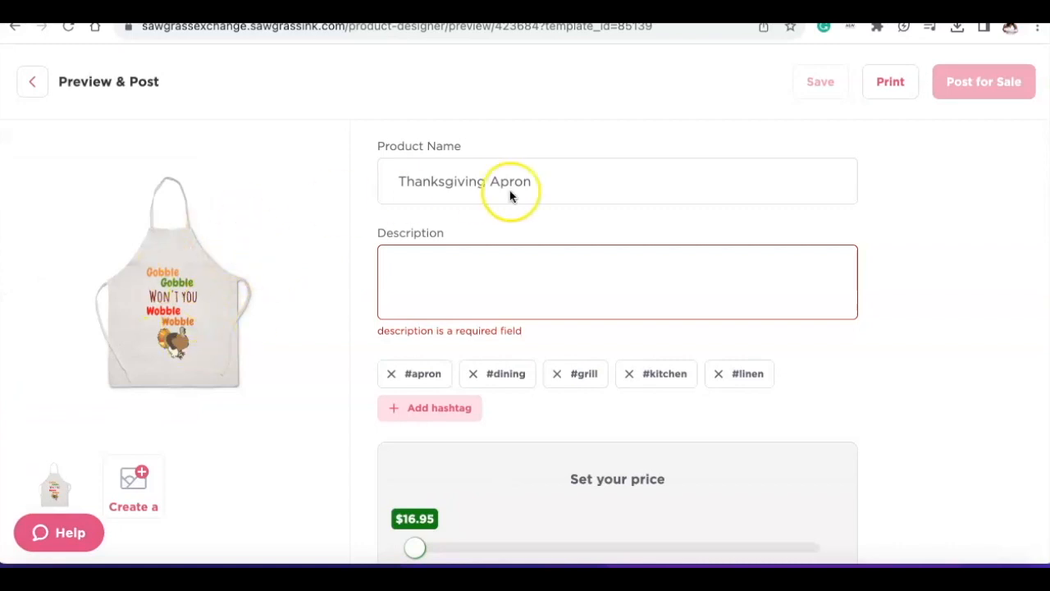
- Enter "Wobble Apron" as the product description
click(491, 276)
text(Apron)
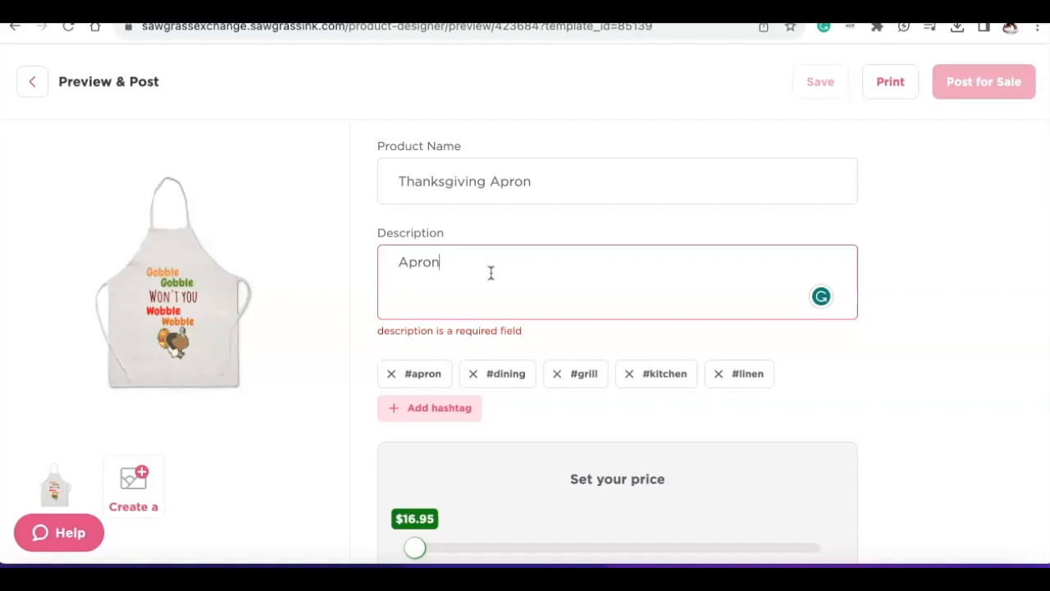
click(392, 260)
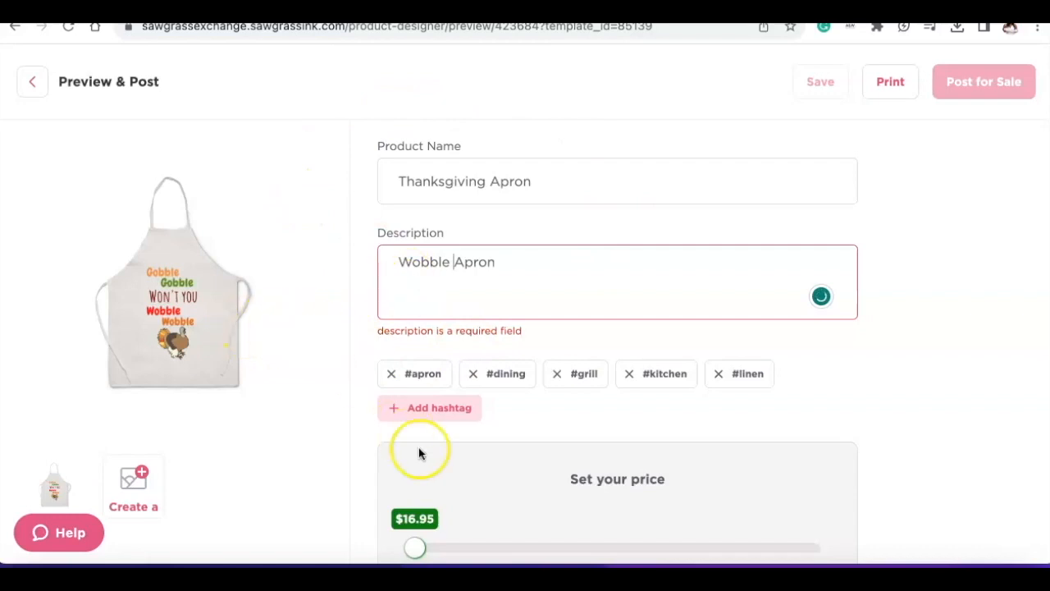
scroll(419, 453, down, 1)
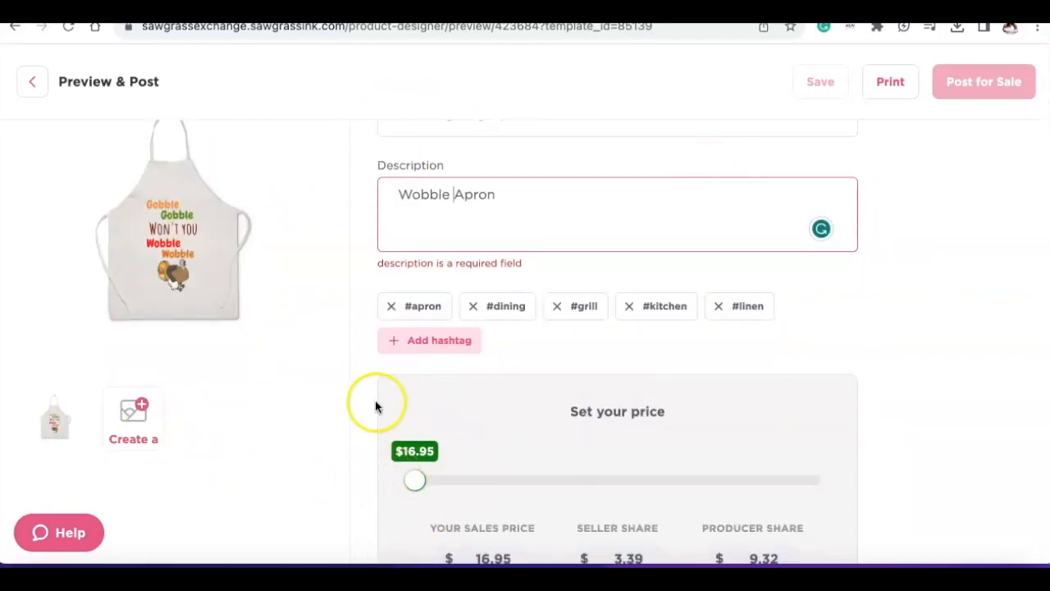
scroll(375, 402, down, 2)
scroll(359, 471, down, 1)
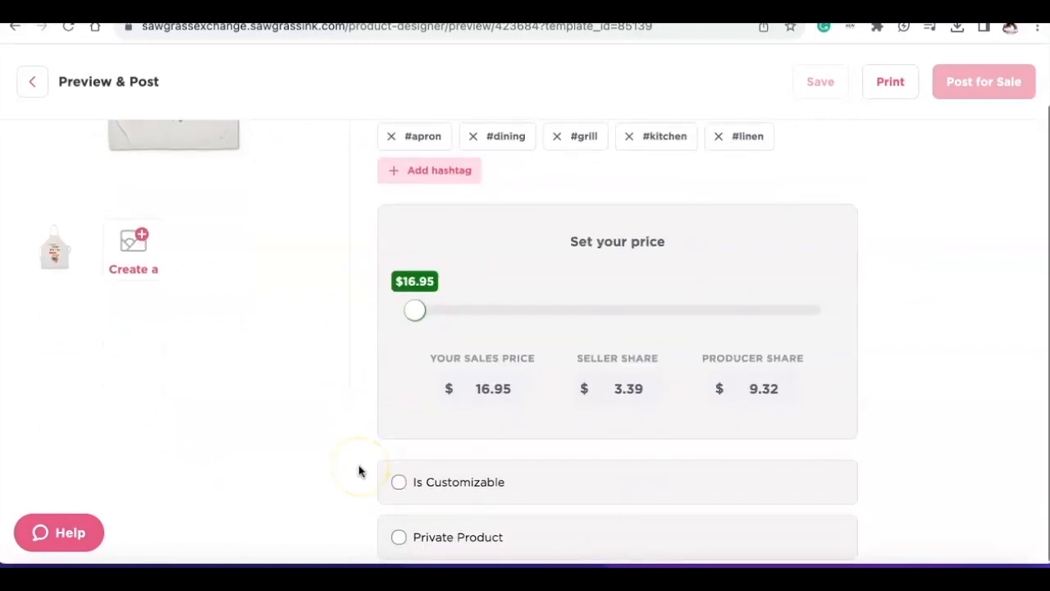
- Send the apron design to print, dismissing the PrintMate installation reminder
scroll(338, 229, up, 2)
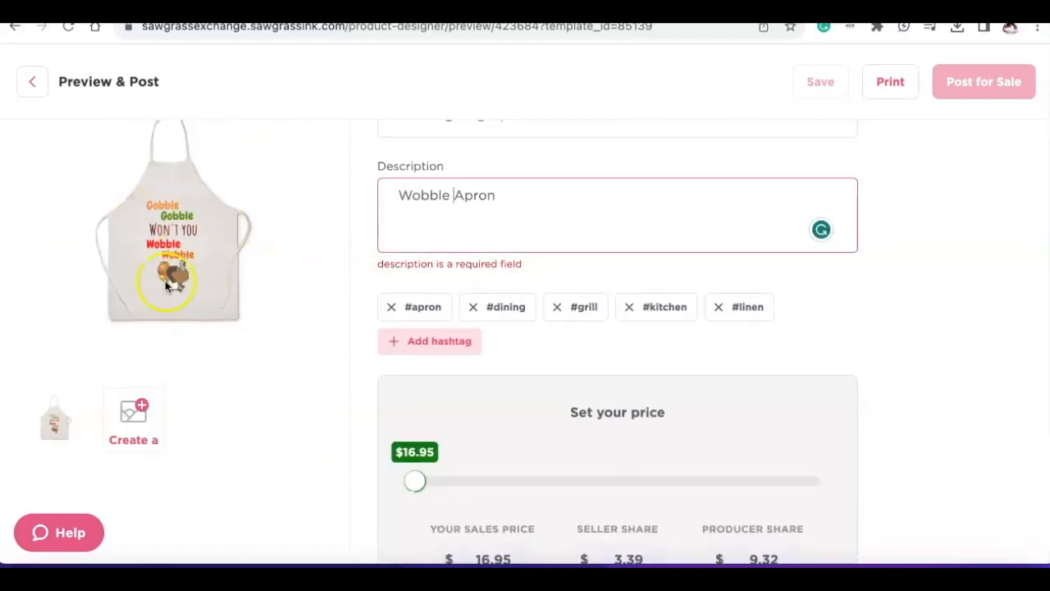
click(888, 91)
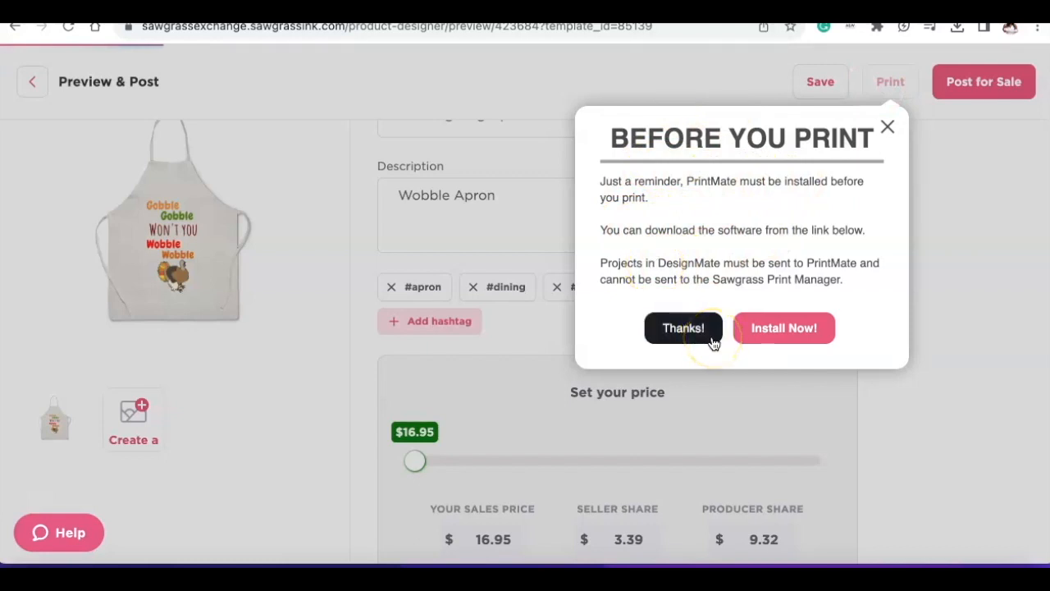
click(763, 325)
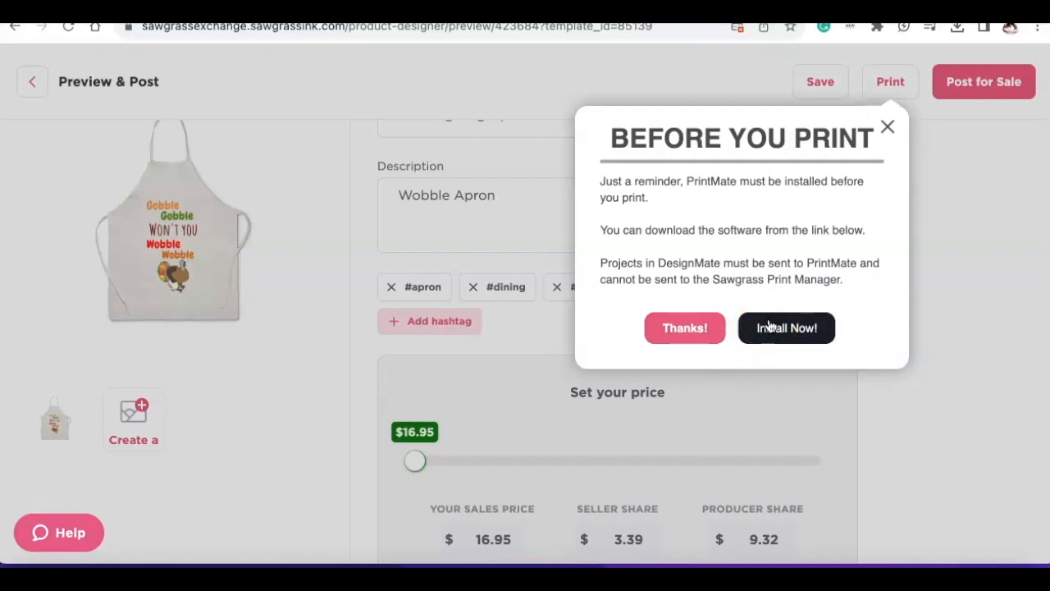
click(708, 338)
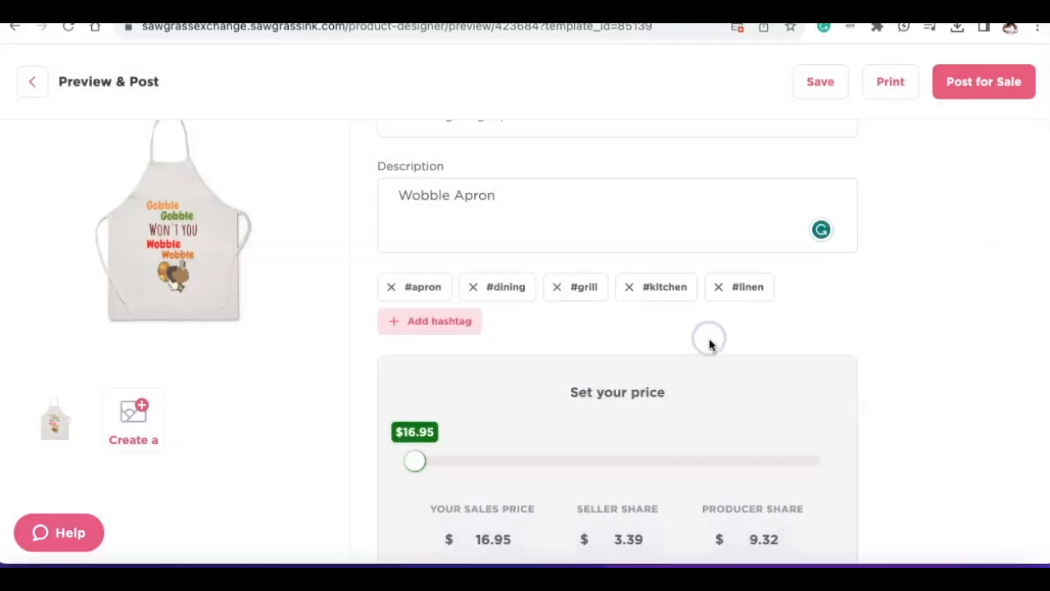
click(892, 85)
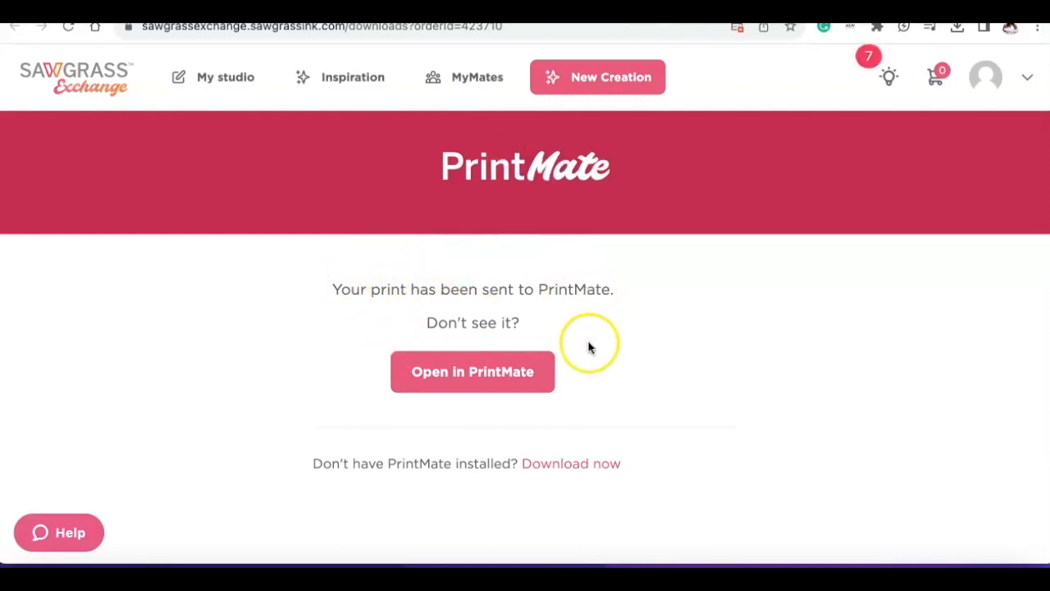
- Switch to PrintMate by opening the sent print job there, and show the DesignMate job
click(457, 379)
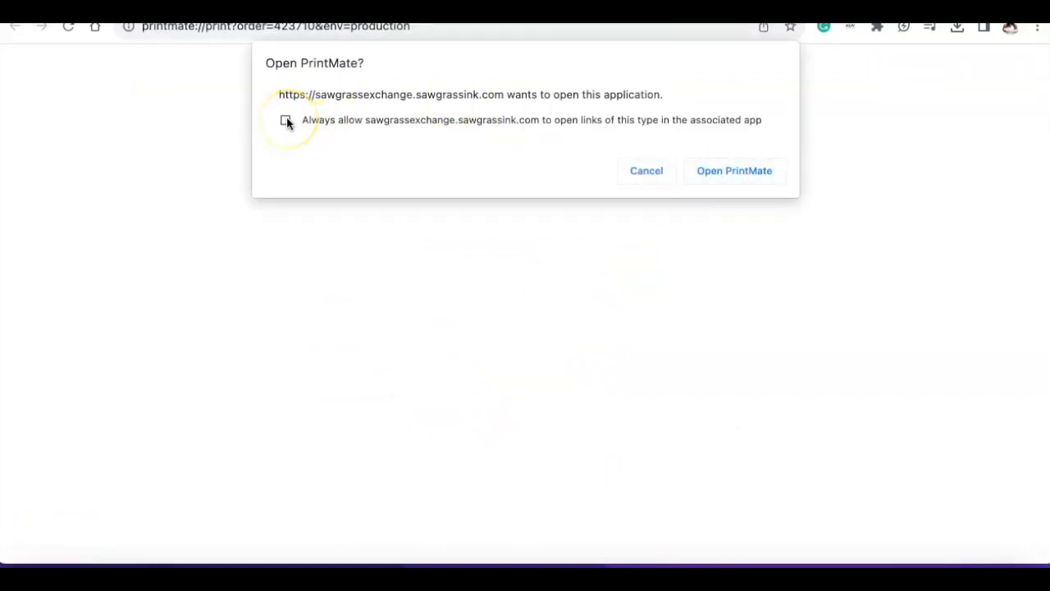
click(726, 168)
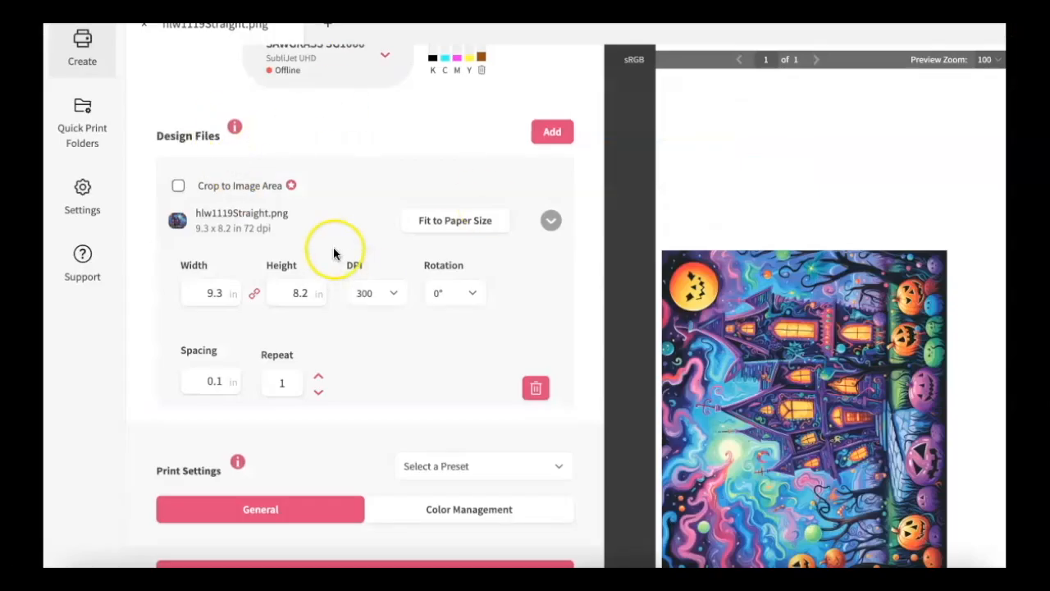
scroll(336, 205, up, 3)
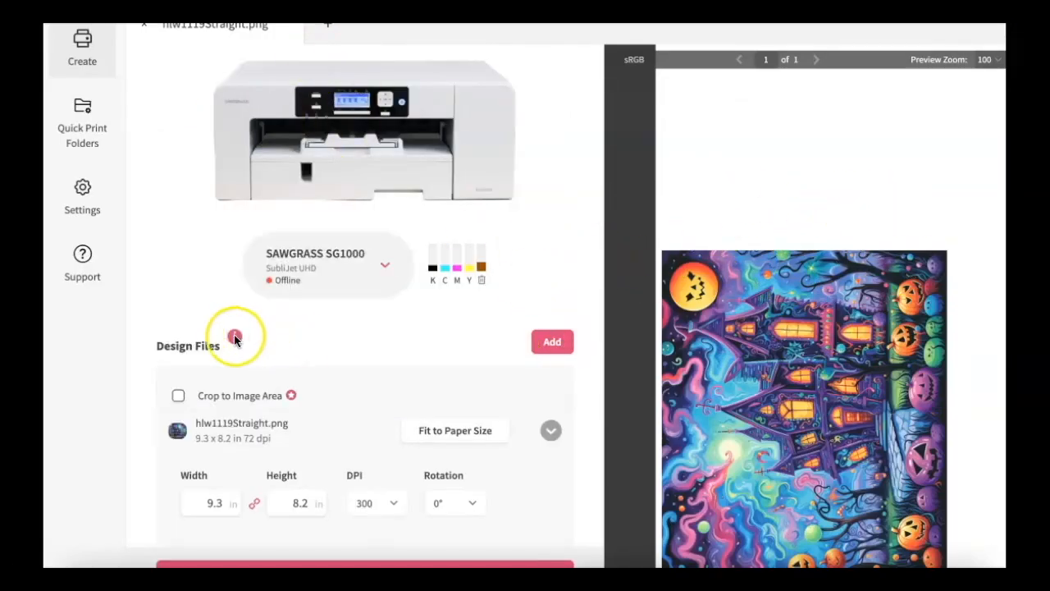
click(554, 343)
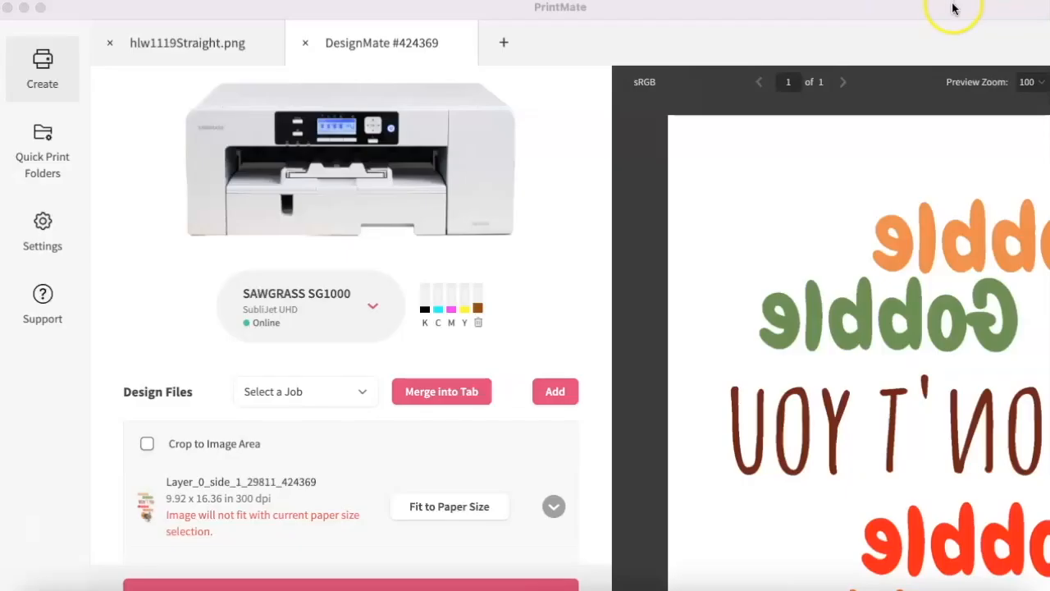
click(364, 42)
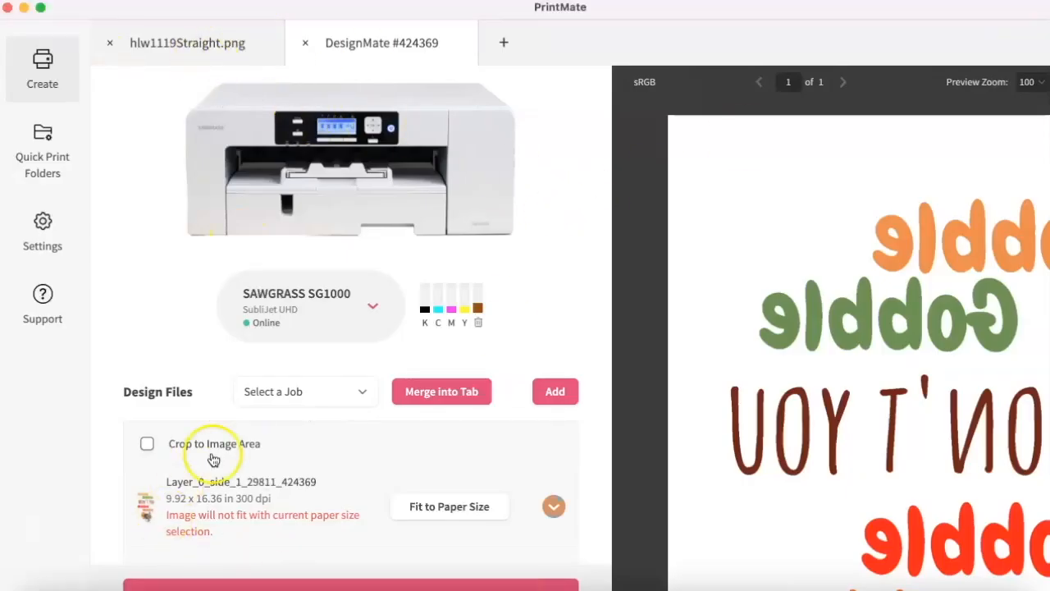
- Fit the apron design file to the paper size and check the mirrored print preview
click(484, 516)
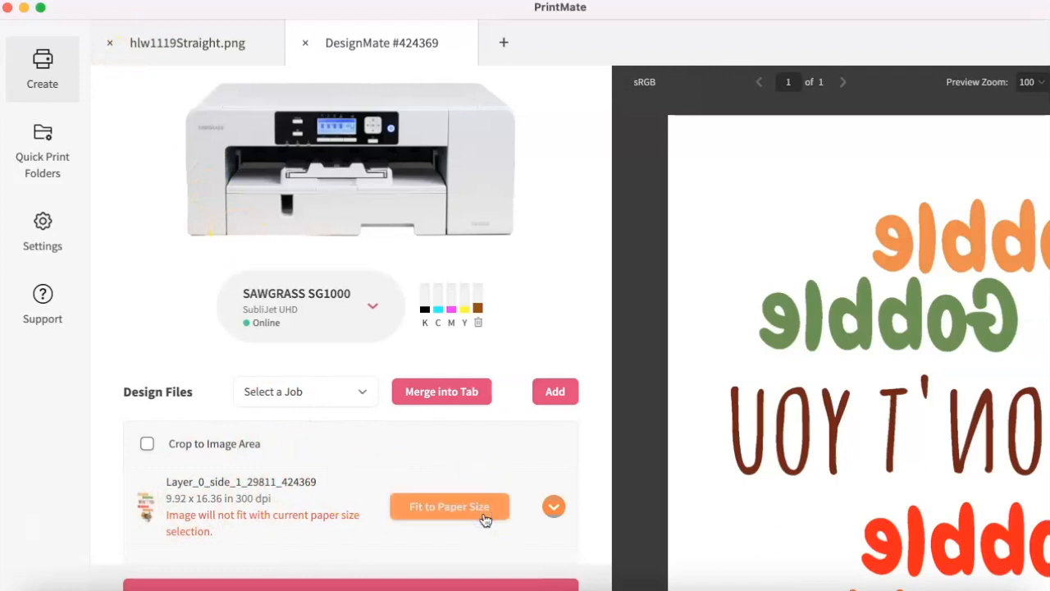
click(487, 360)
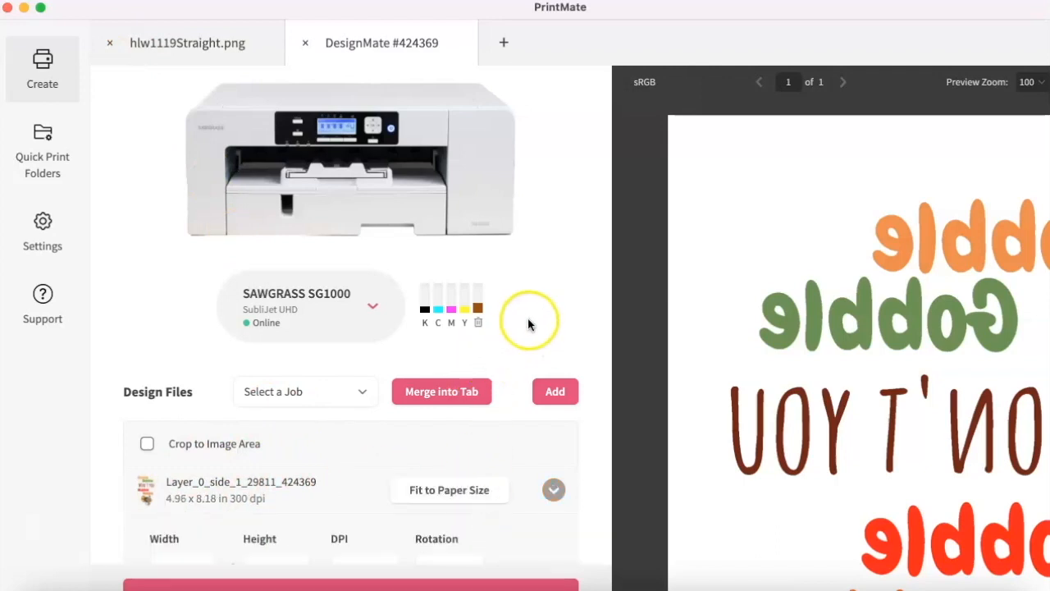
scroll(684, 294, down, 3)
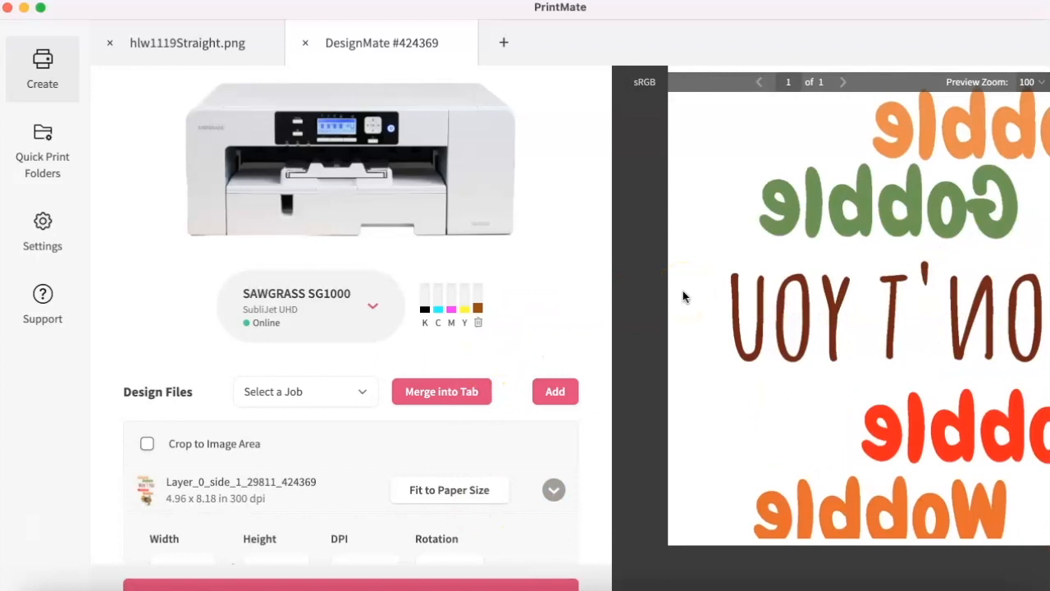
scroll(683, 291, up, 3)
click(465, 491)
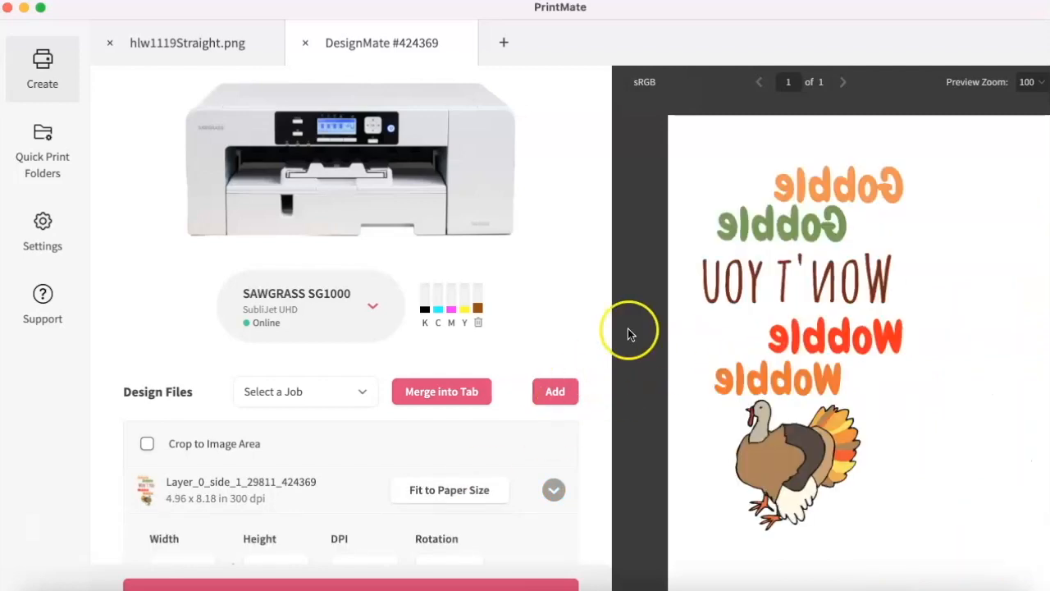
scroll(648, 321, down, 3)
scroll(756, 308, up, 3)
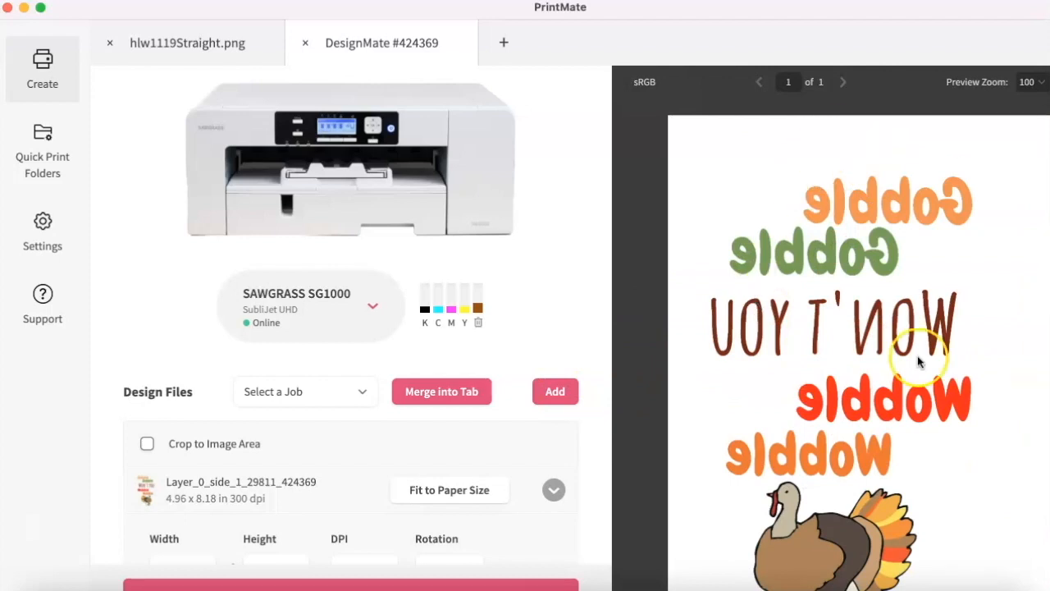
scroll(914, 351, down, 1)
scroll(917, 361, up, 1)
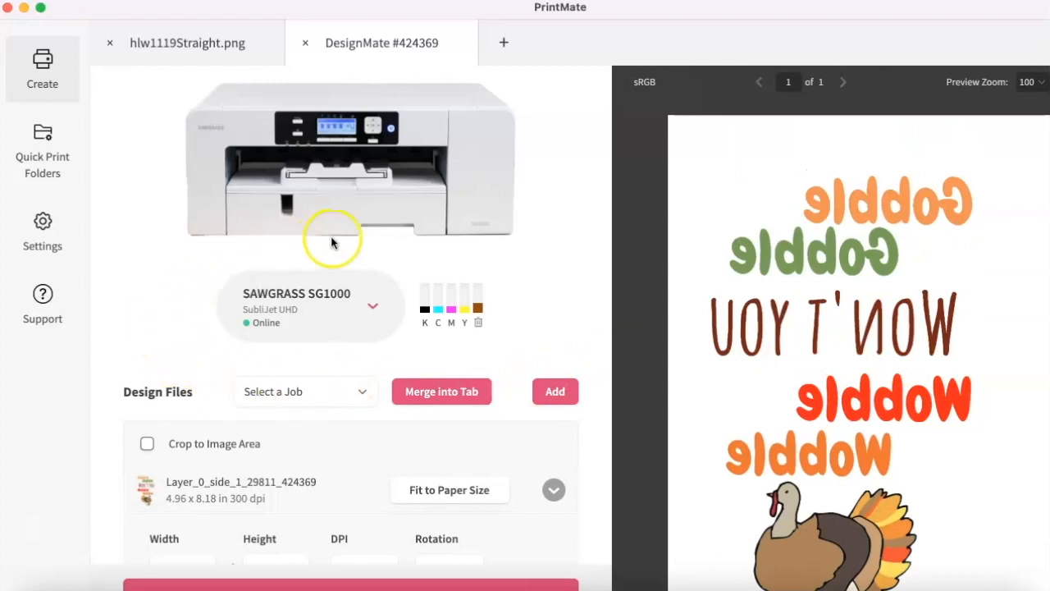
- Set the print job's product to Polyester and its media size to Tabloid
scroll(290, 422, down, 2)
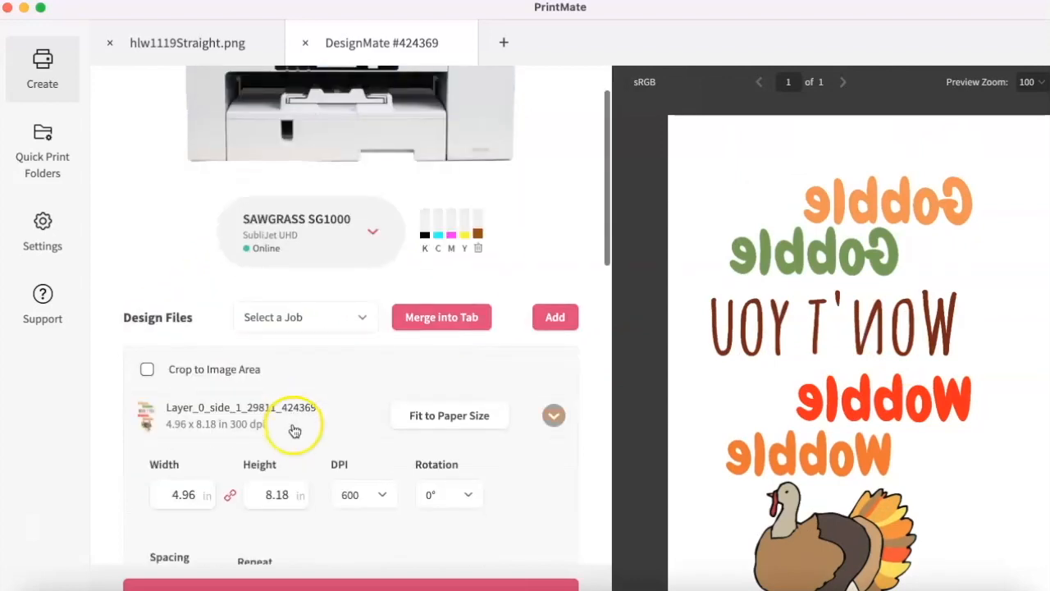
scroll(481, 403, down, 4)
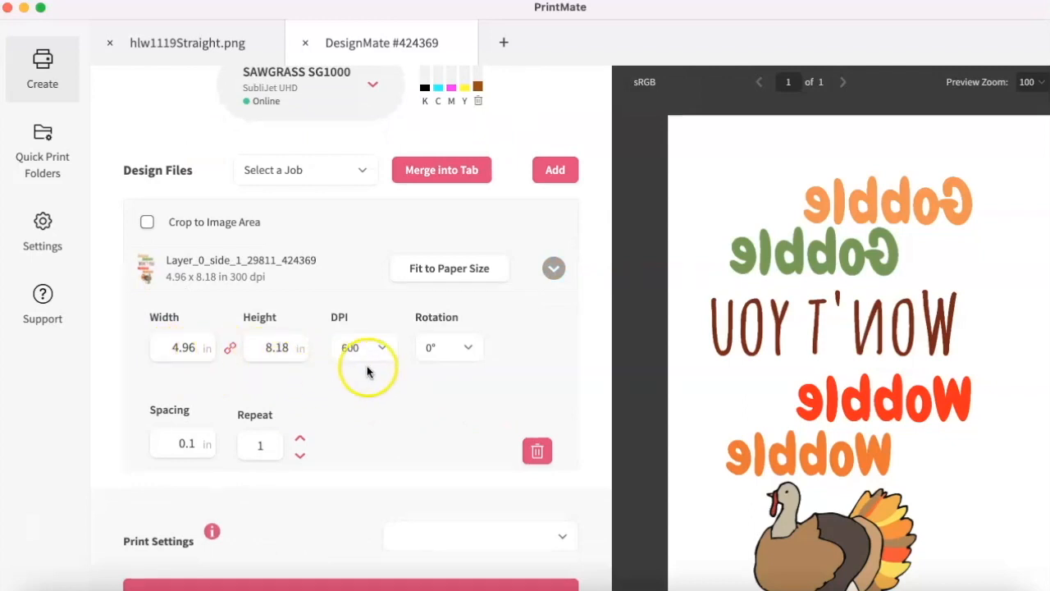
scroll(382, 431, down, 6)
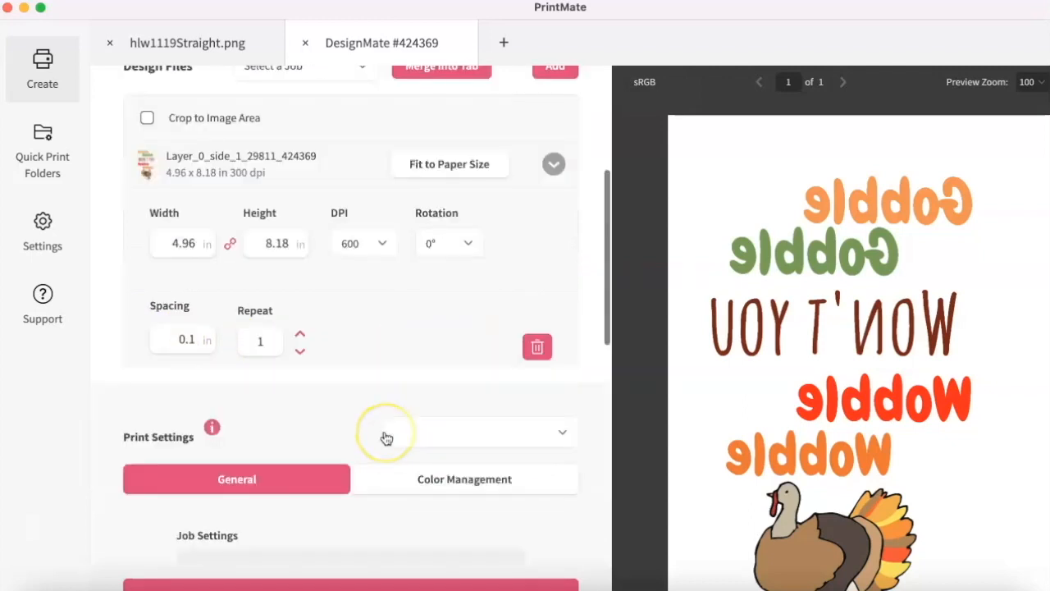
scroll(384, 435, down, 6)
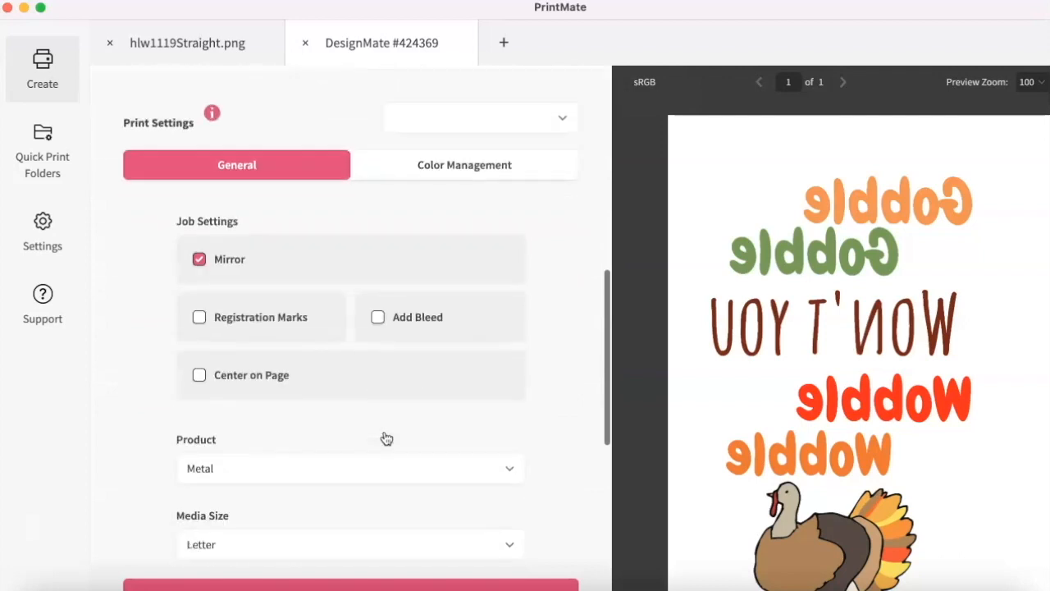
scroll(321, 356, down, 7)
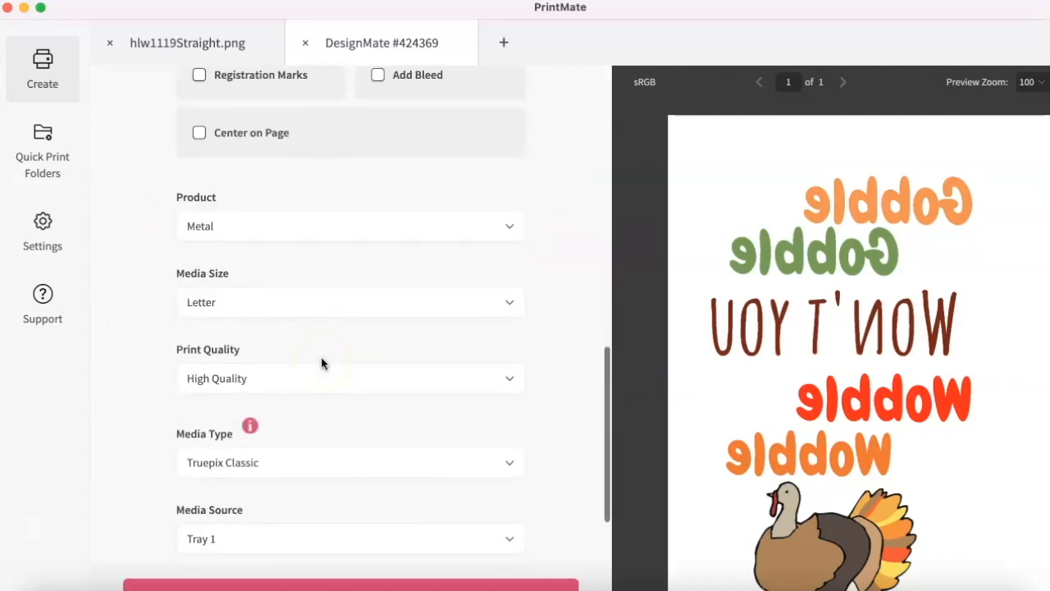
click(340, 223)
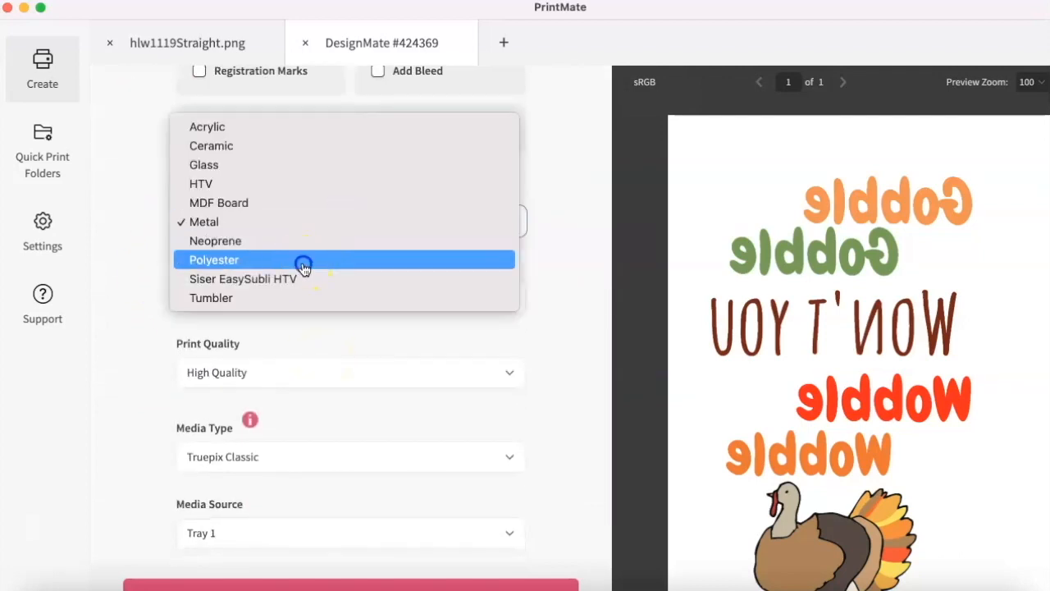
click(302, 261)
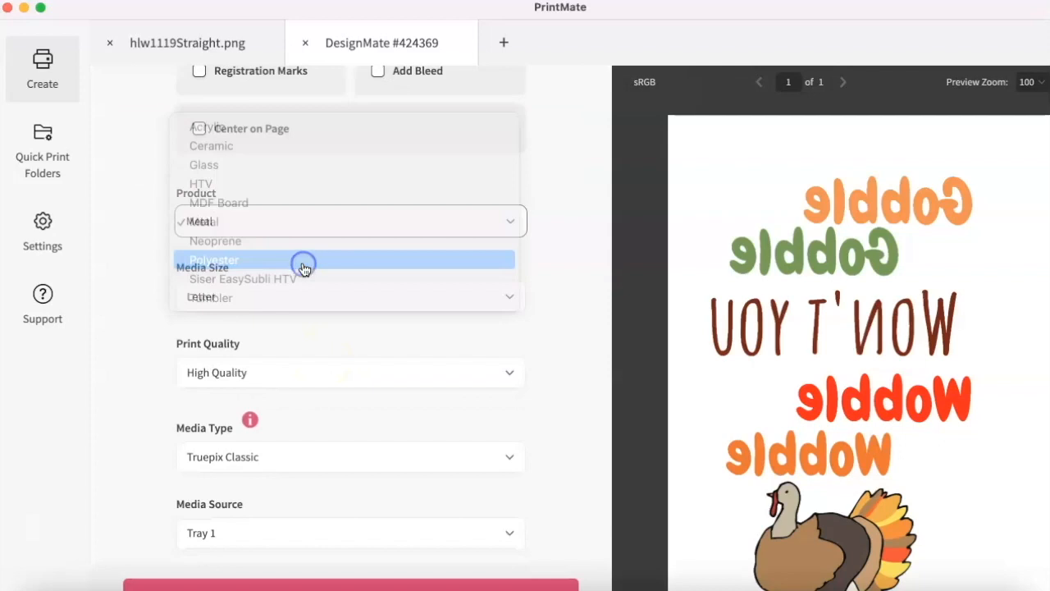
click(458, 297)
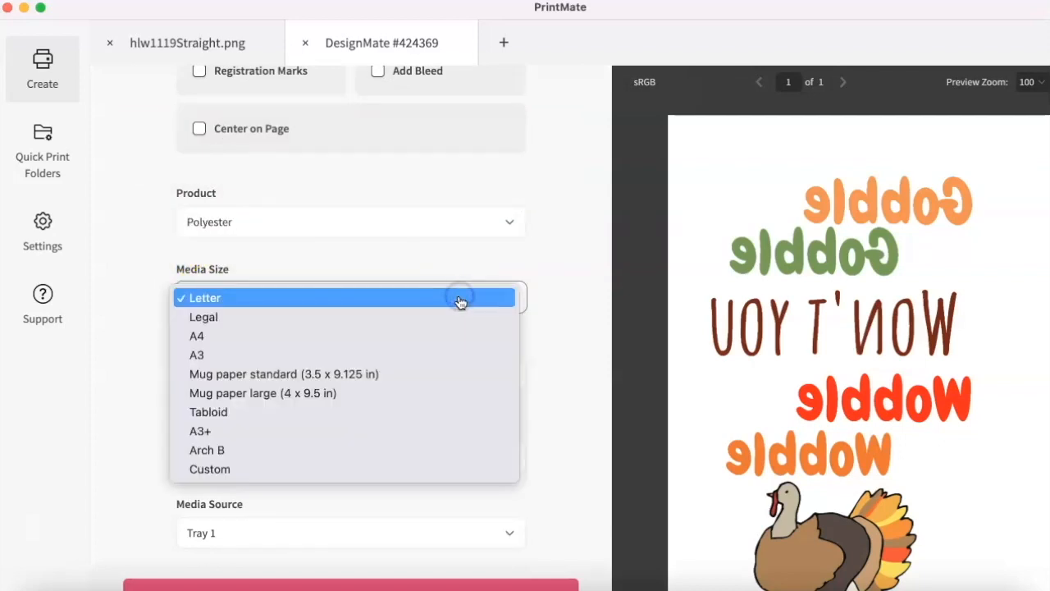
click(366, 417)
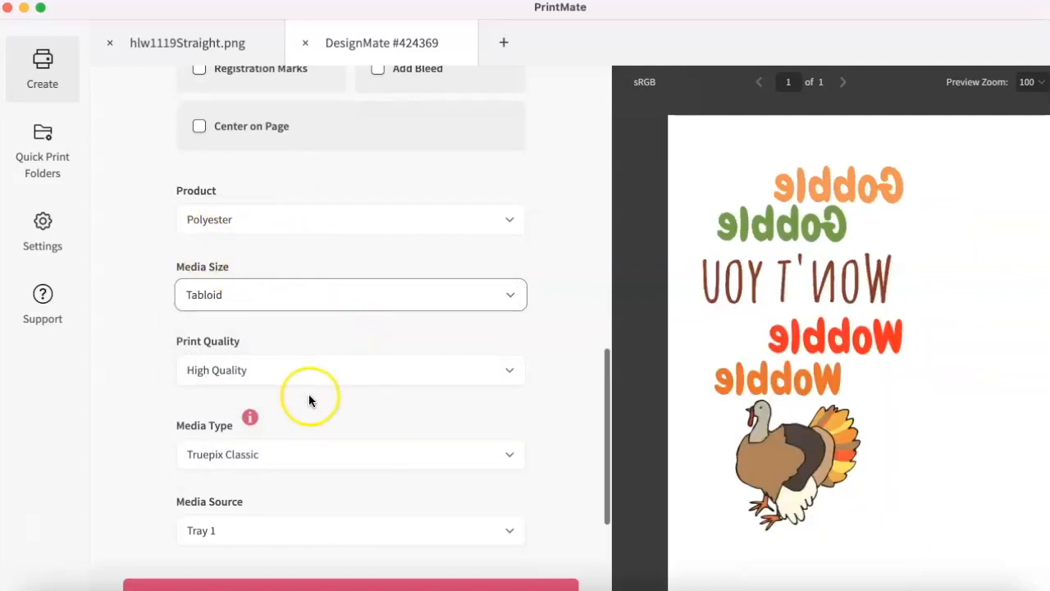
- Set the print job's media type to Texprint R and review the orientation and page options
scroll(310, 369, down, 5)
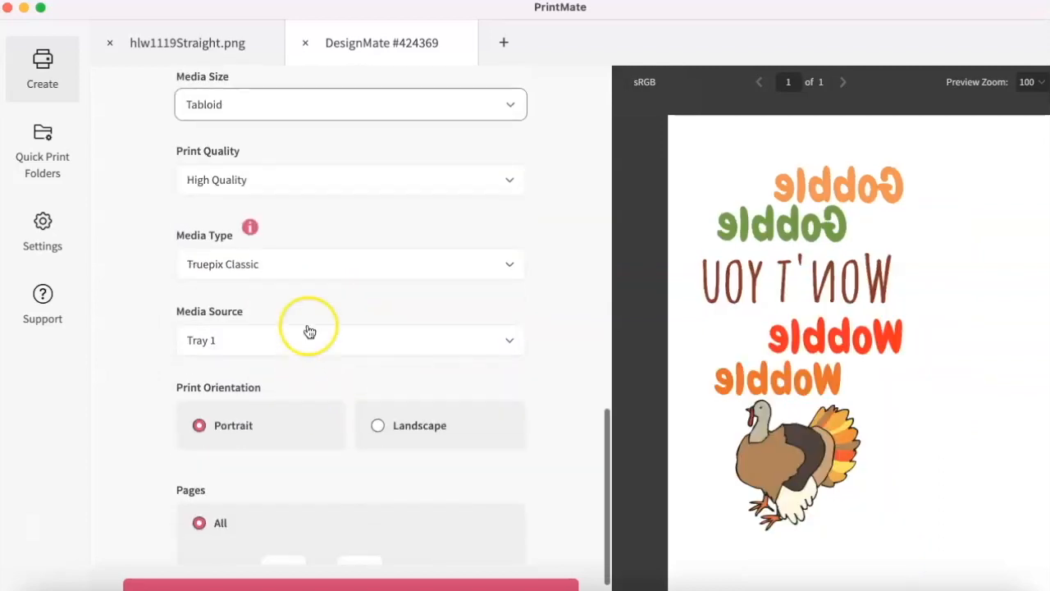
click(444, 268)
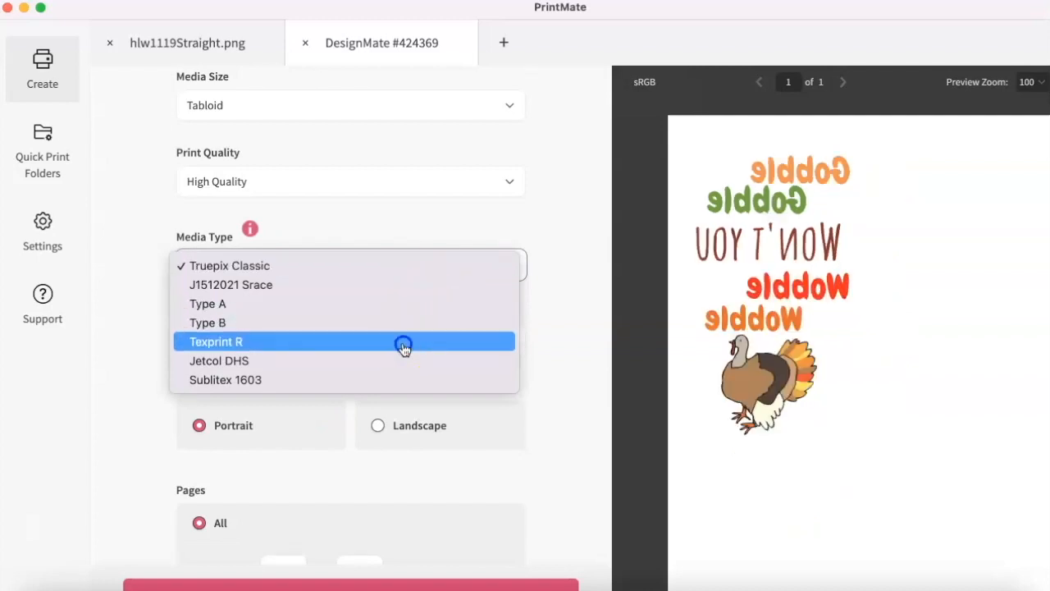
click(404, 343)
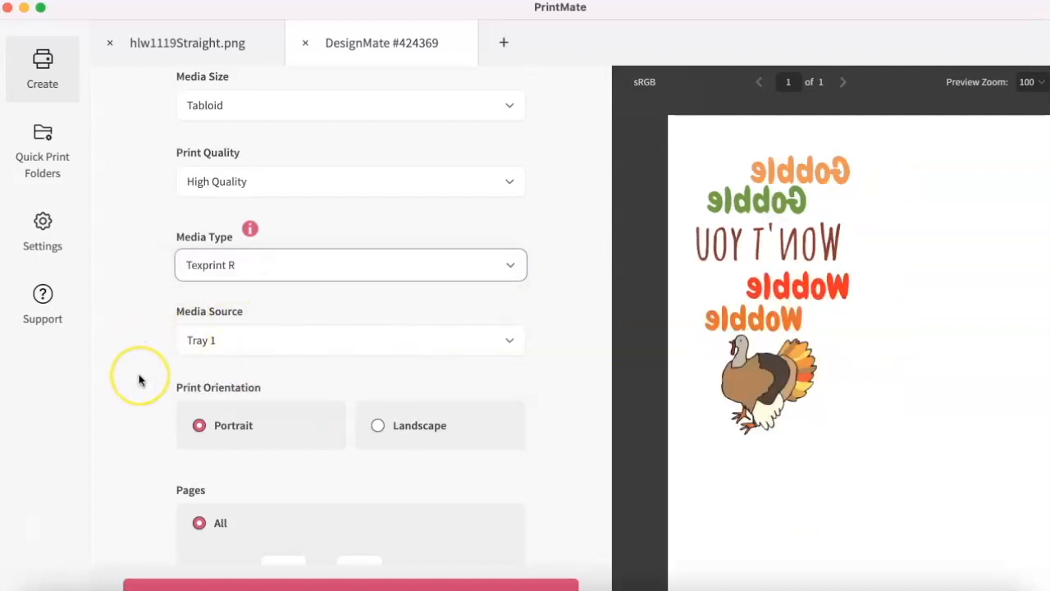
scroll(139, 380, down, 3)
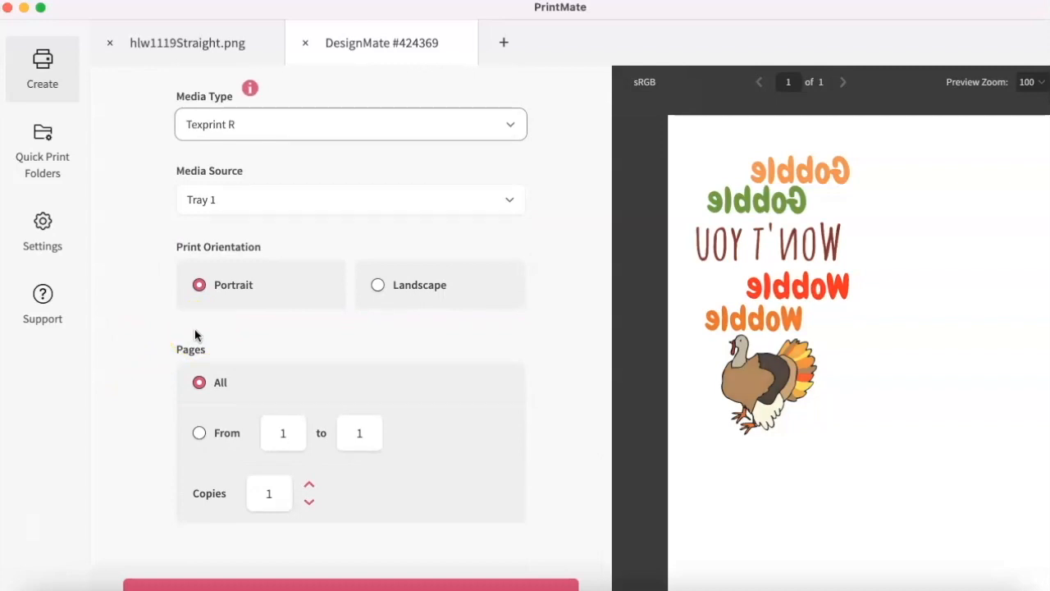
- Set the design file's size to 9.92 in wide by 16.36 in high and check the print settings
scroll(228, 457, up, 10)
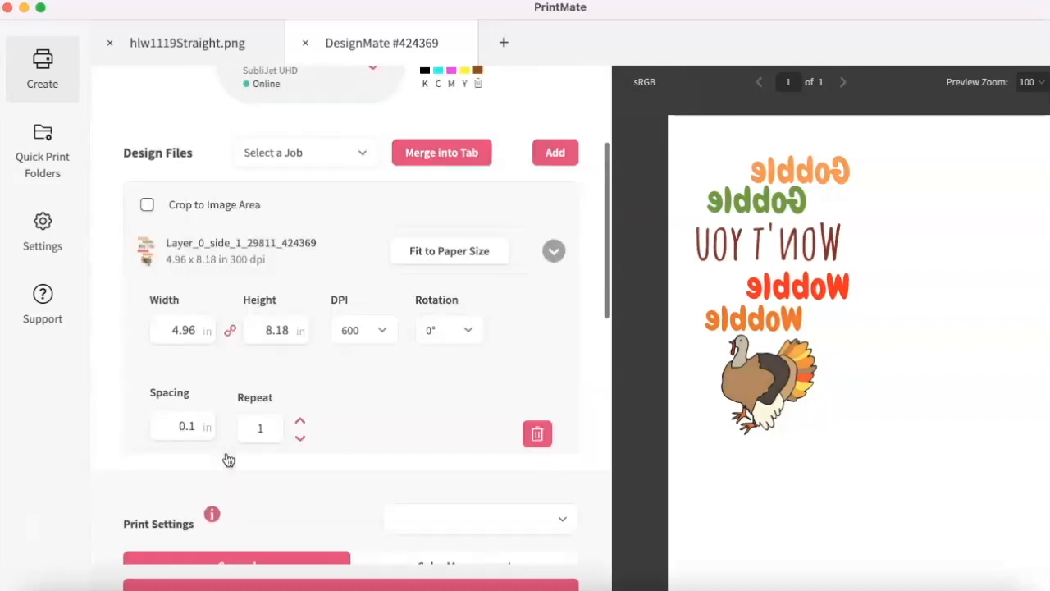
scroll(228, 460, up, 5)
scroll(230, 457, down, 4)
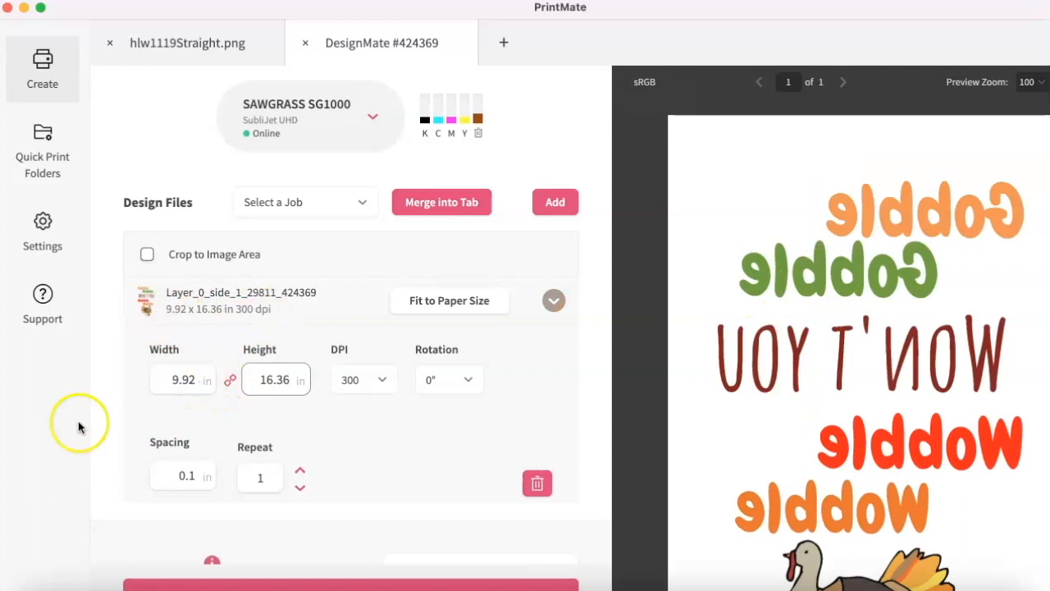
scroll(380, 441, down, 4)
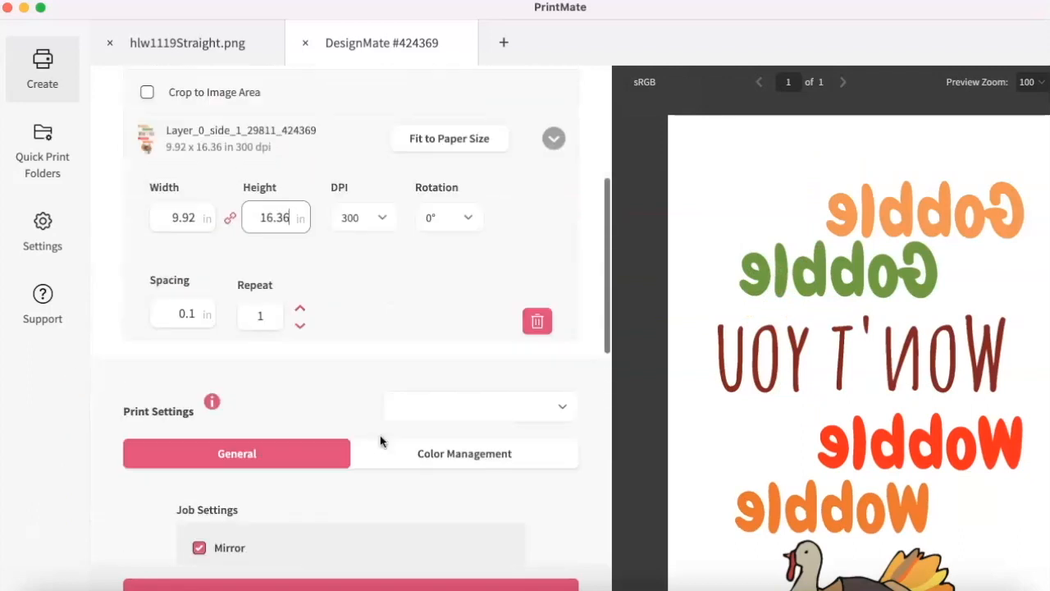
scroll(380, 442, up, 5)
scroll(380, 441, down, 8)
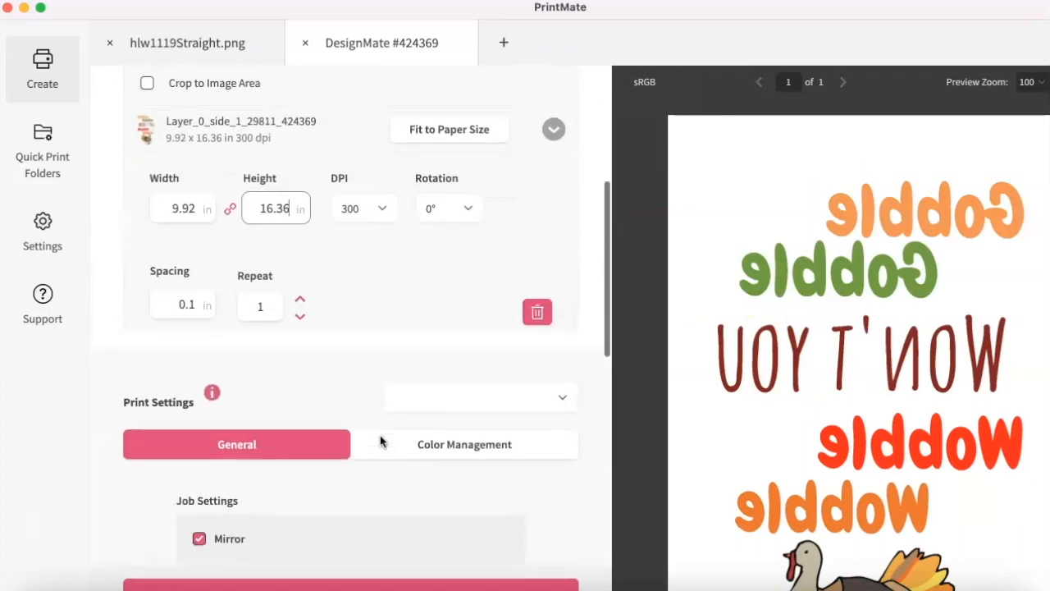
scroll(361, 436, down, 5)
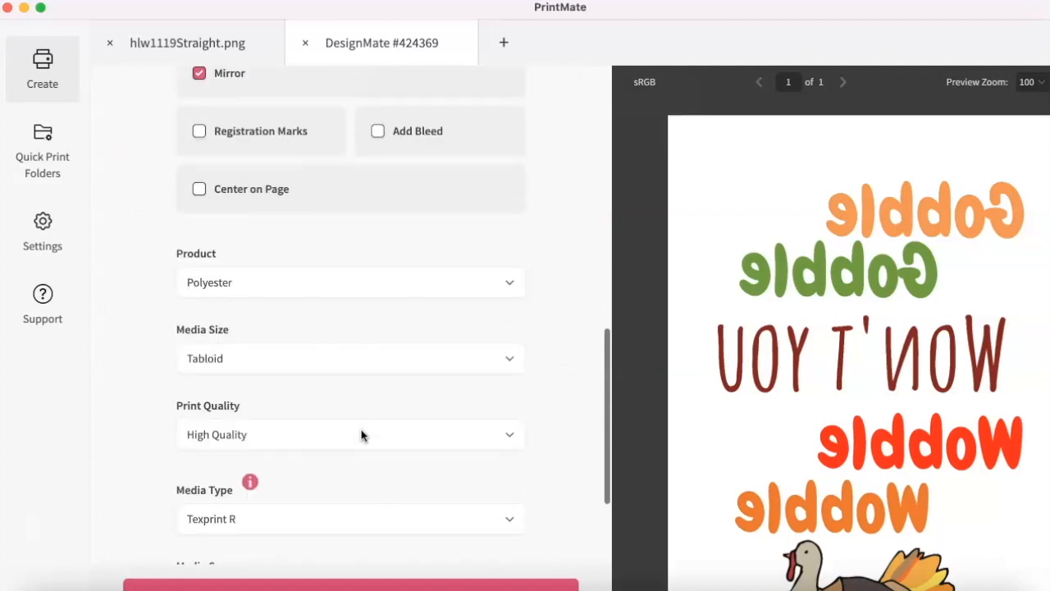
scroll(361, 436, up, 15)
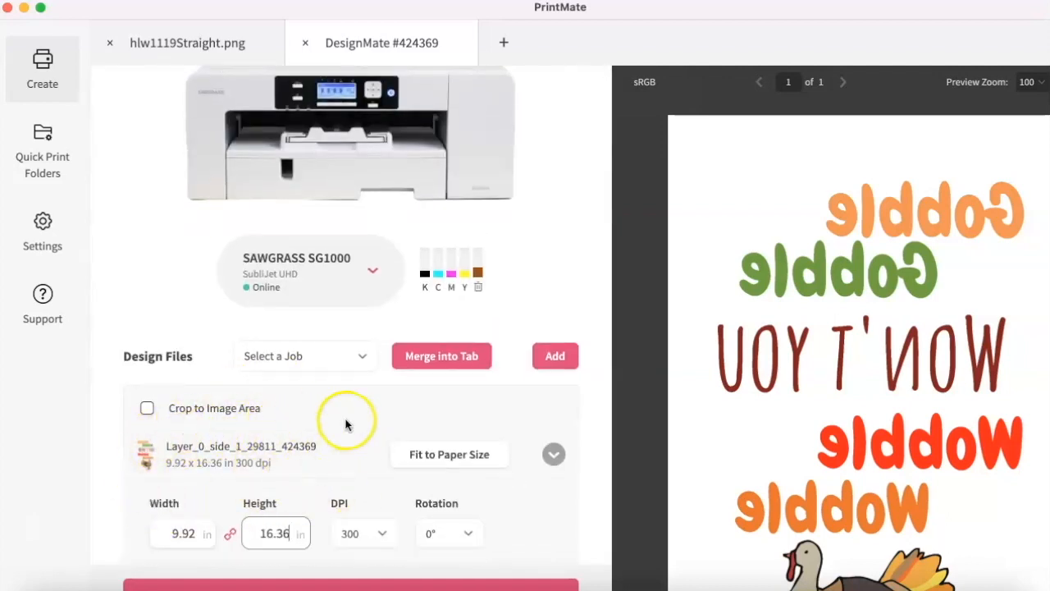
- Try to set the design file's height to 13 in
scroll(229, 291, up, 1)
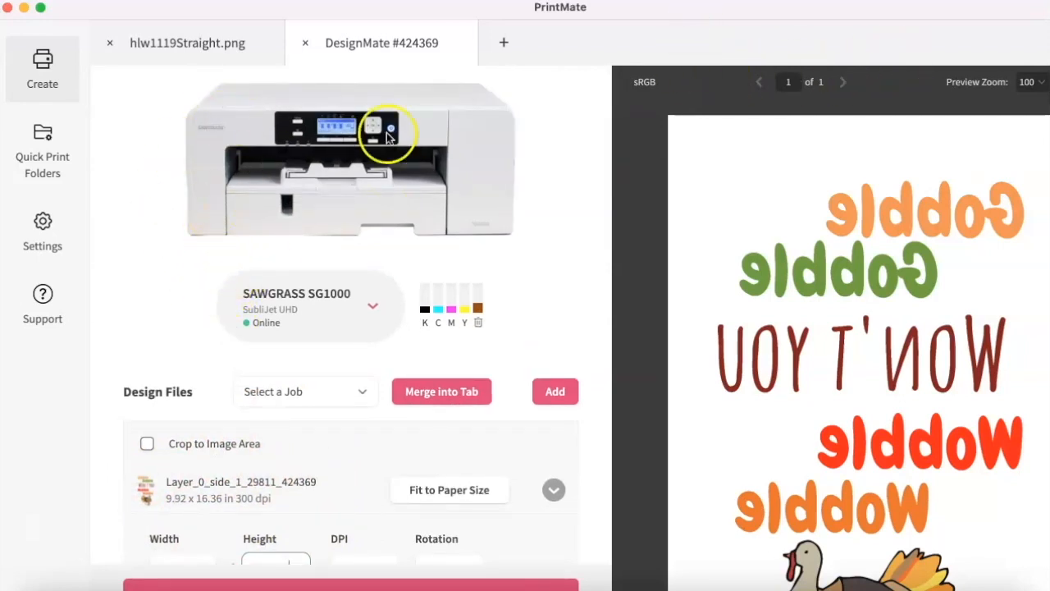
scroll(235, 355, down, 4)
text(13)
scroll(259, 373, down, 4)
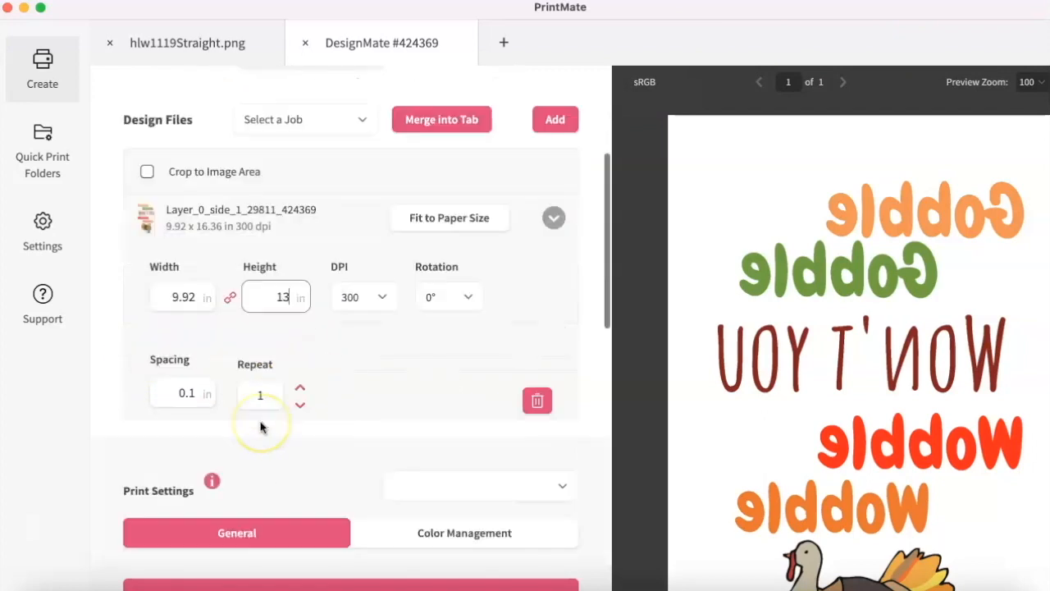
click(532, 271)
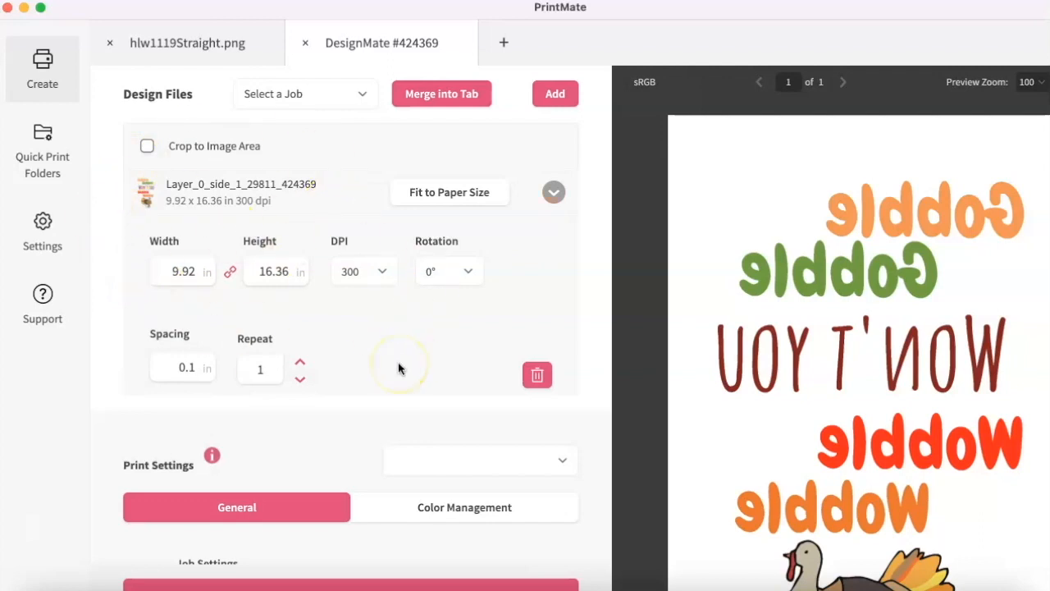
- Check the print job's mirror, product, media, orientation and page settings before printing
scroll(398, 368, down, 7)
scroll(183, 206, up, 5)
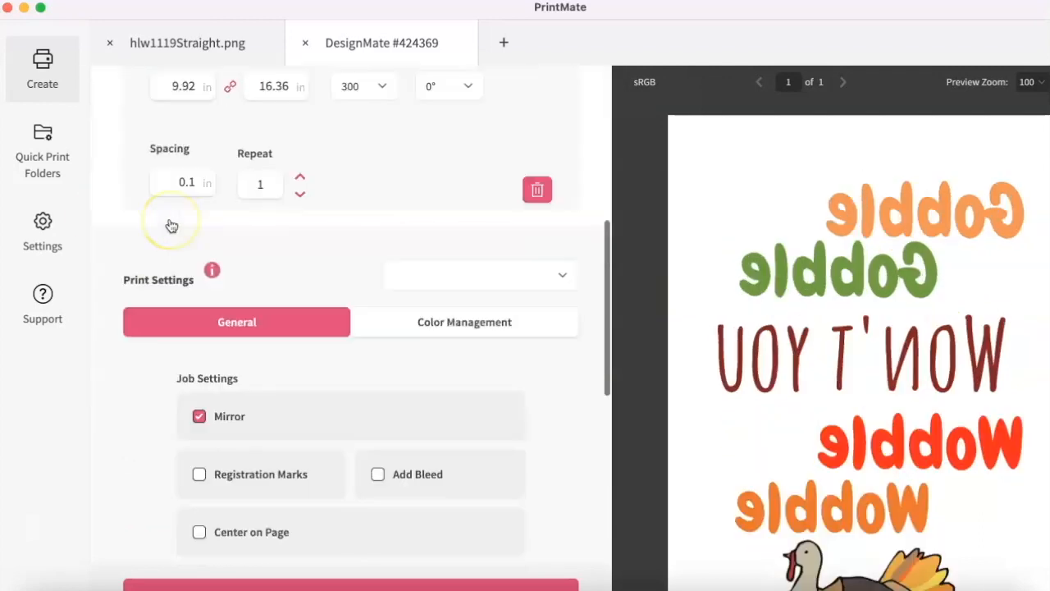
scroll(171, 226, down, 3)
scroll(157, 364, down, 7)
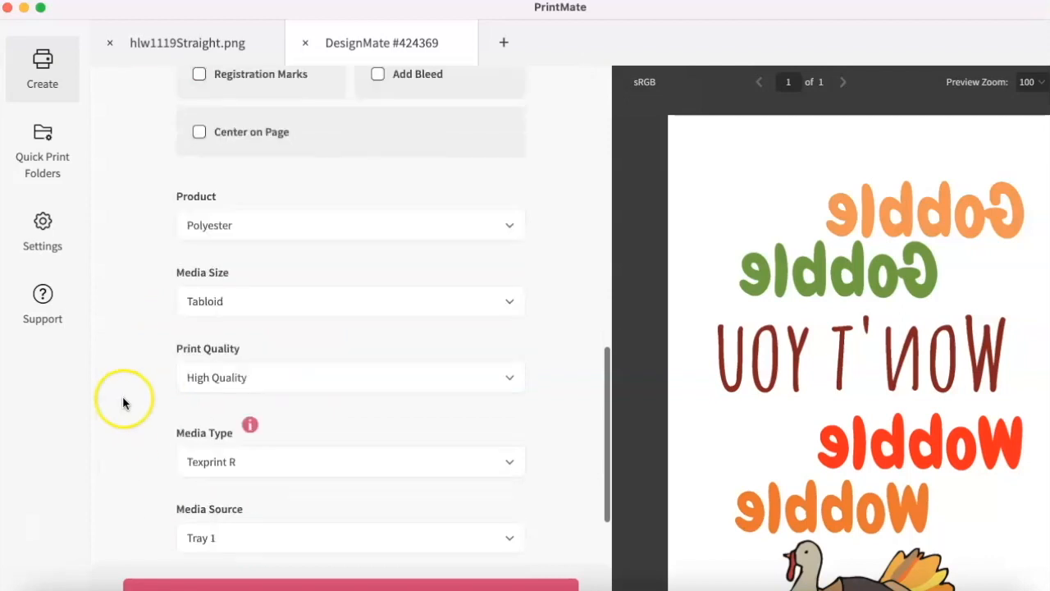
scroll(356, 487, down, 5)
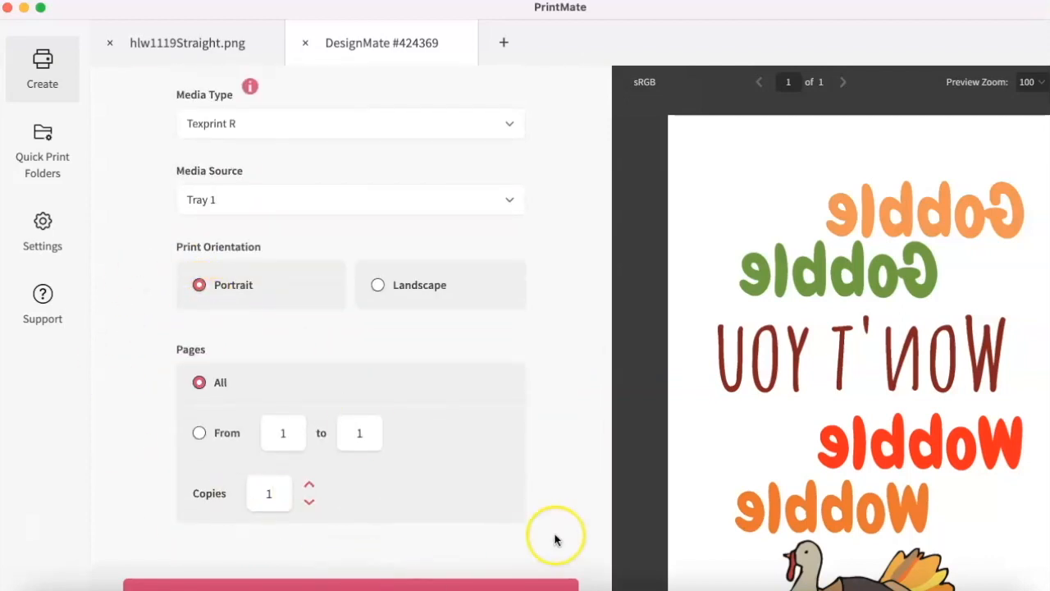